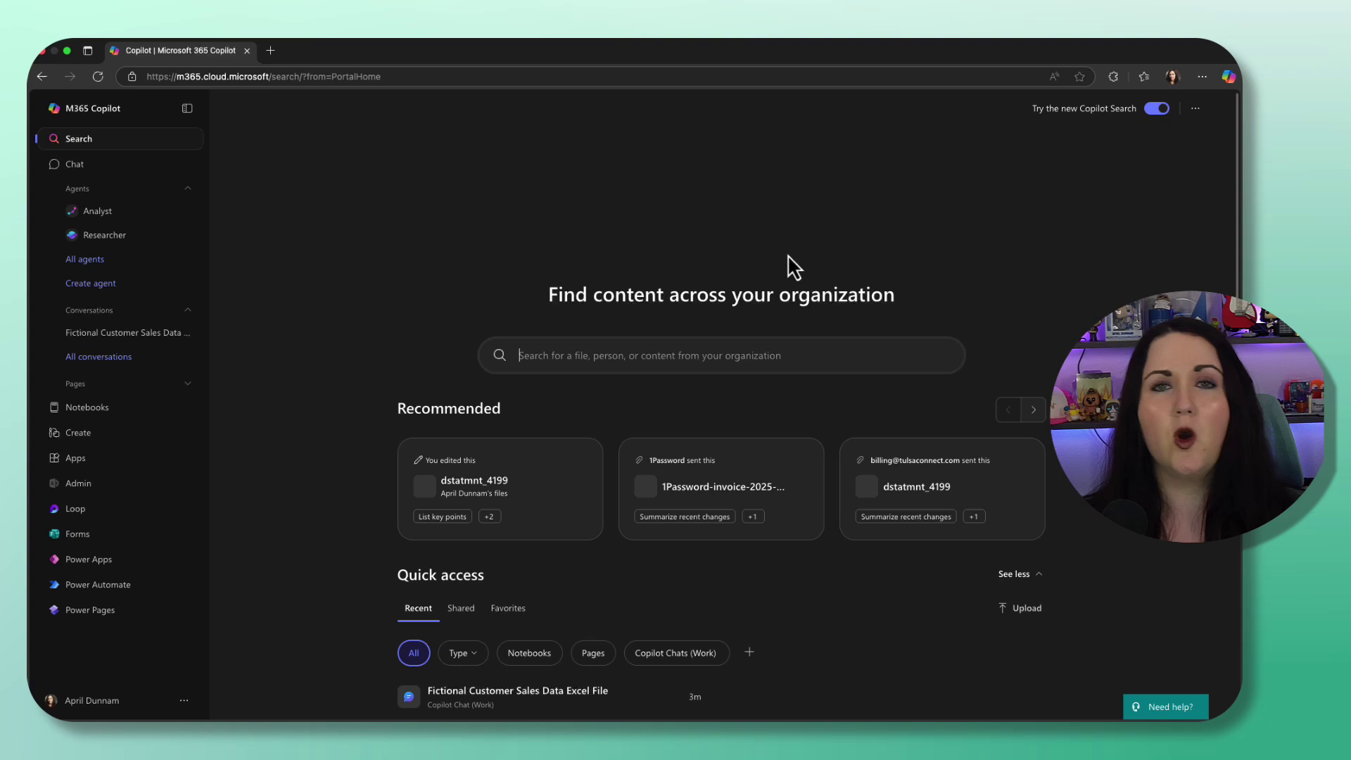
- Open the Agent Store from All agents in the sidebar
scroll(788, 256, "down", 1)
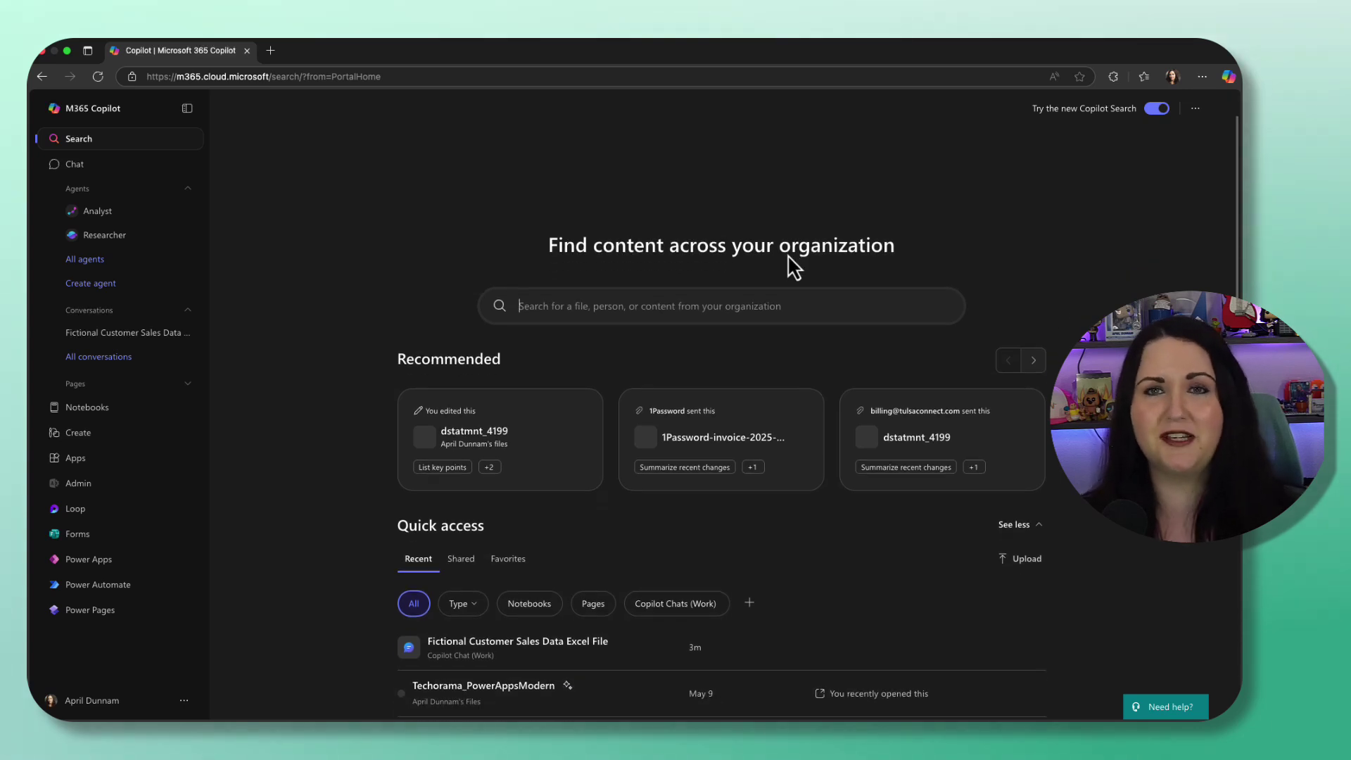
scroll(788, 257, "down", 1)
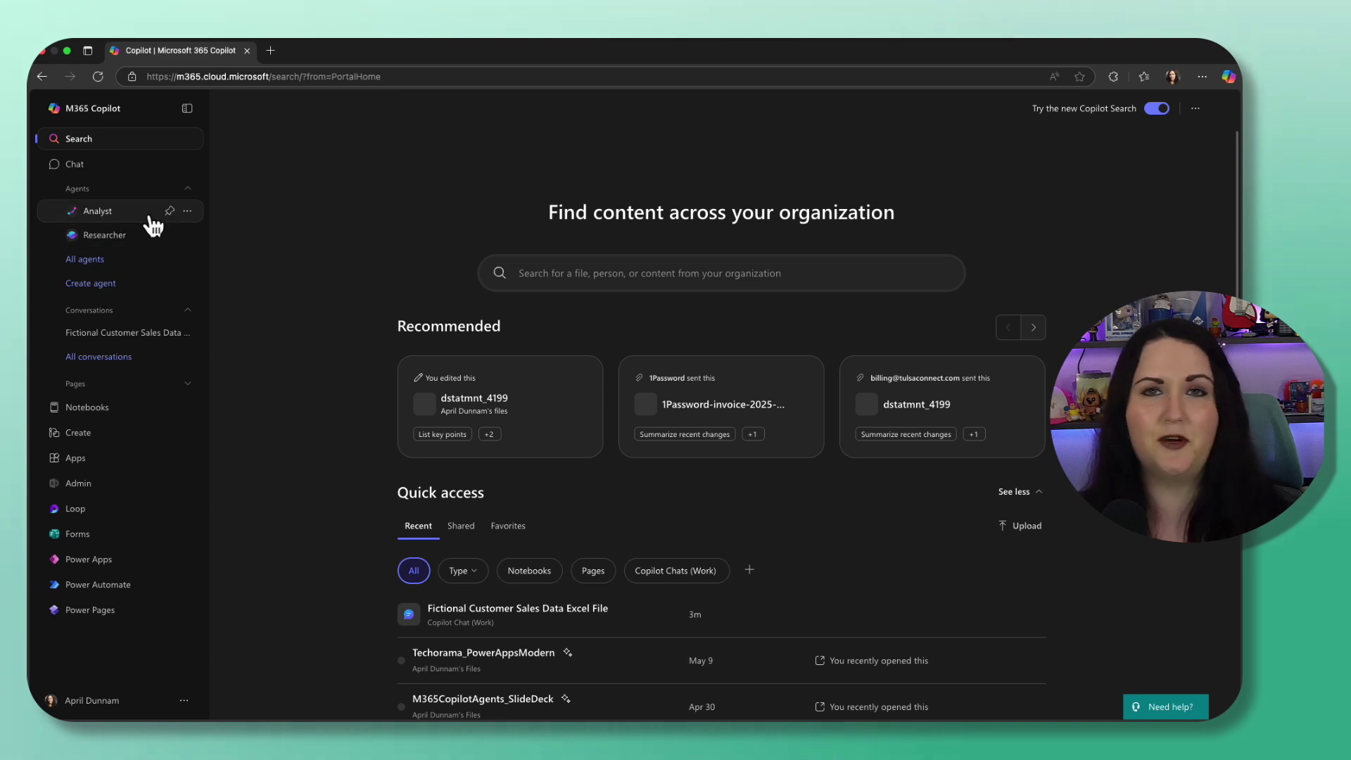
left_click(132, 266)
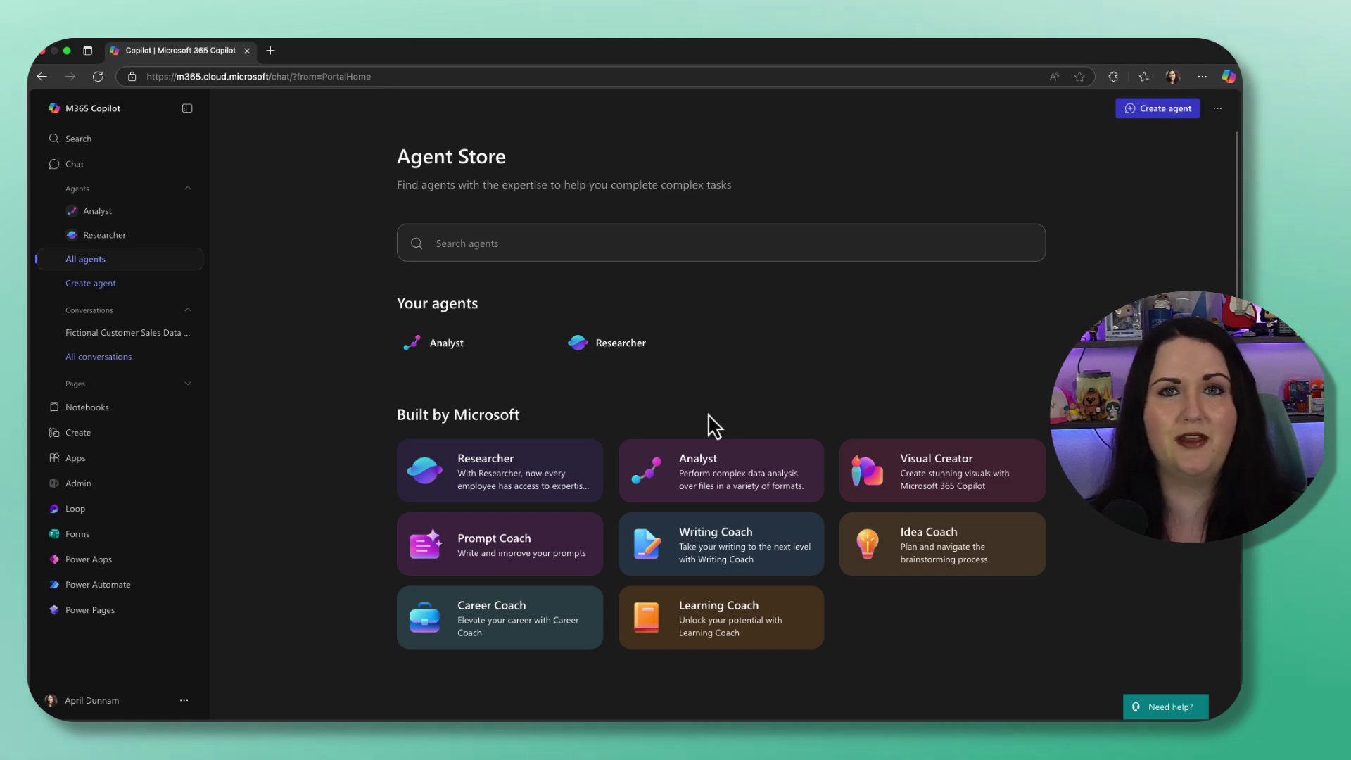
- Review the Analyst and Researcher agent details, then close both dialogs
left_click(802, 497)
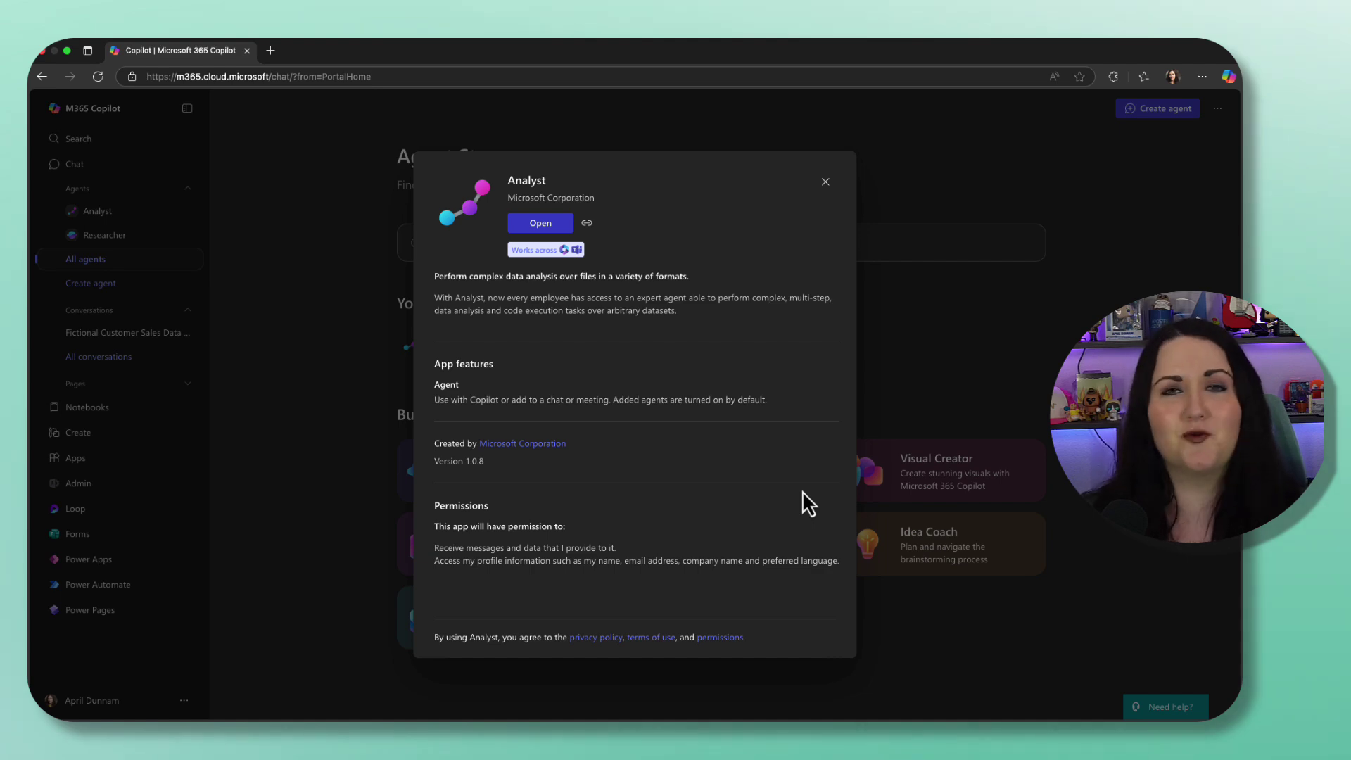
key("Escape")
left_click(573, 473)
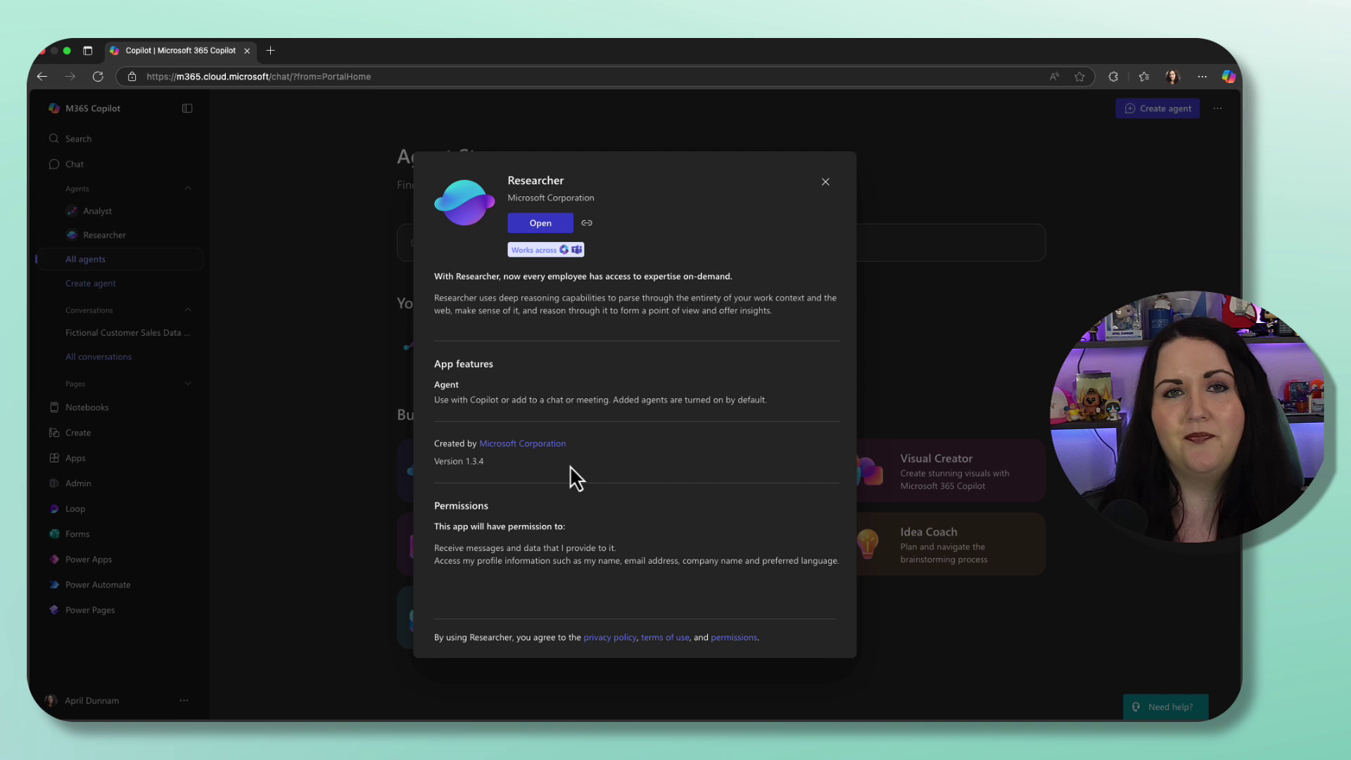
left_click(380, 473)
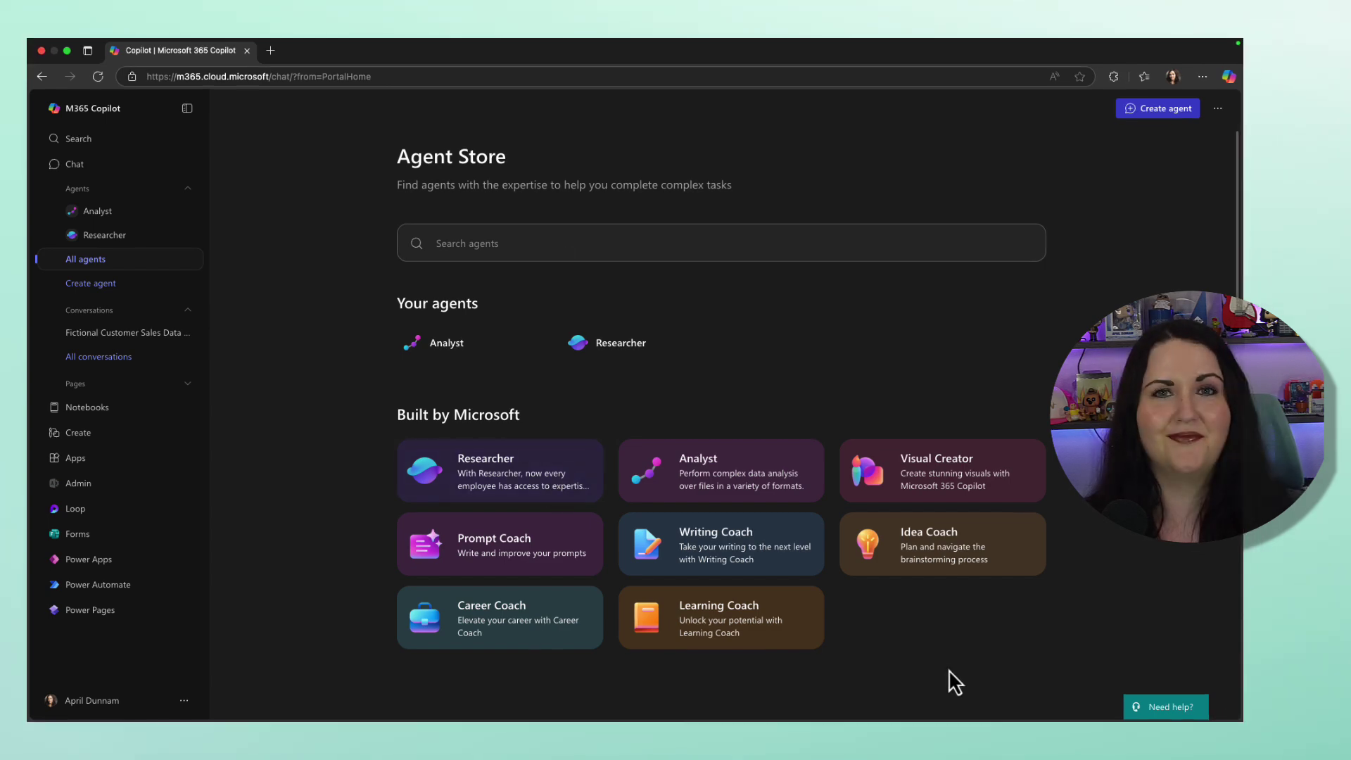
- Open Researcher and paste the AI Power Users market-analysis prompt, requesting internal files and visuals
left_click(537, 464)
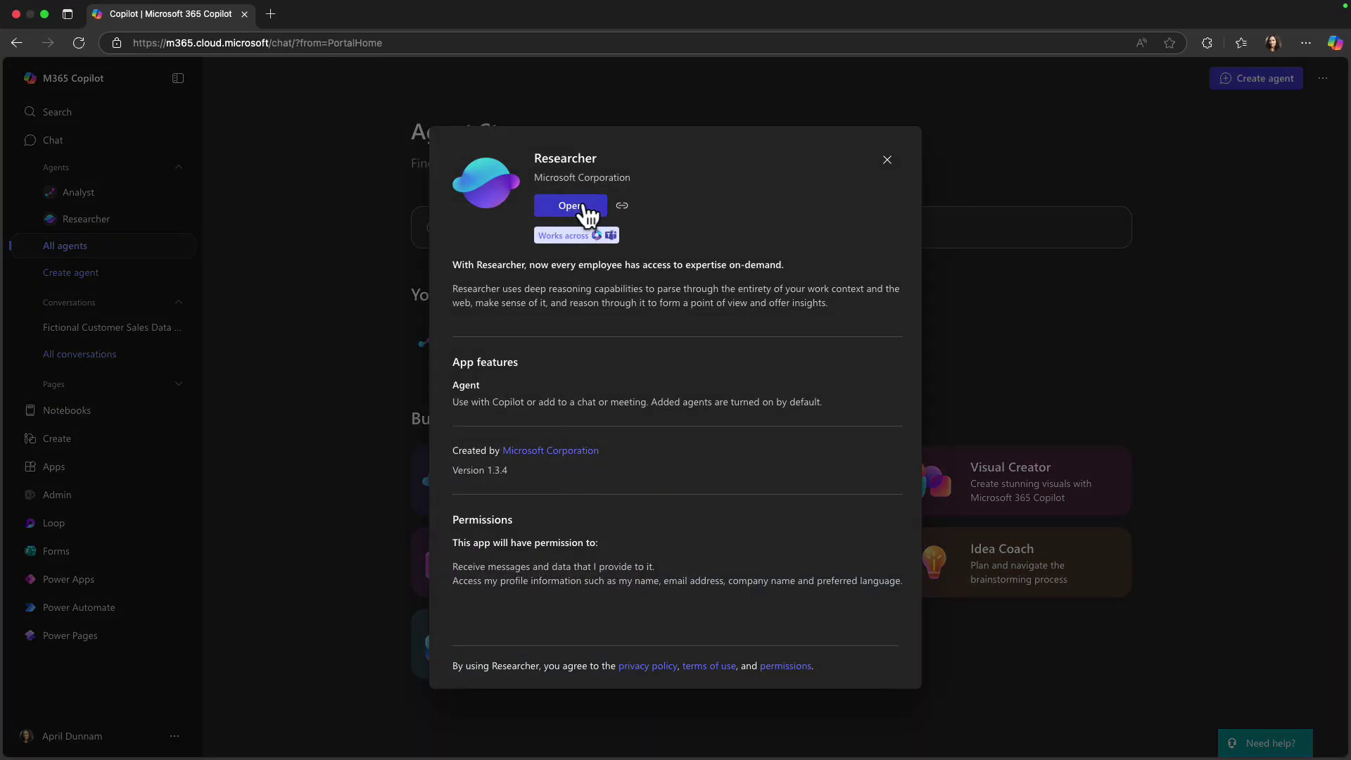
left_click(584, 207)
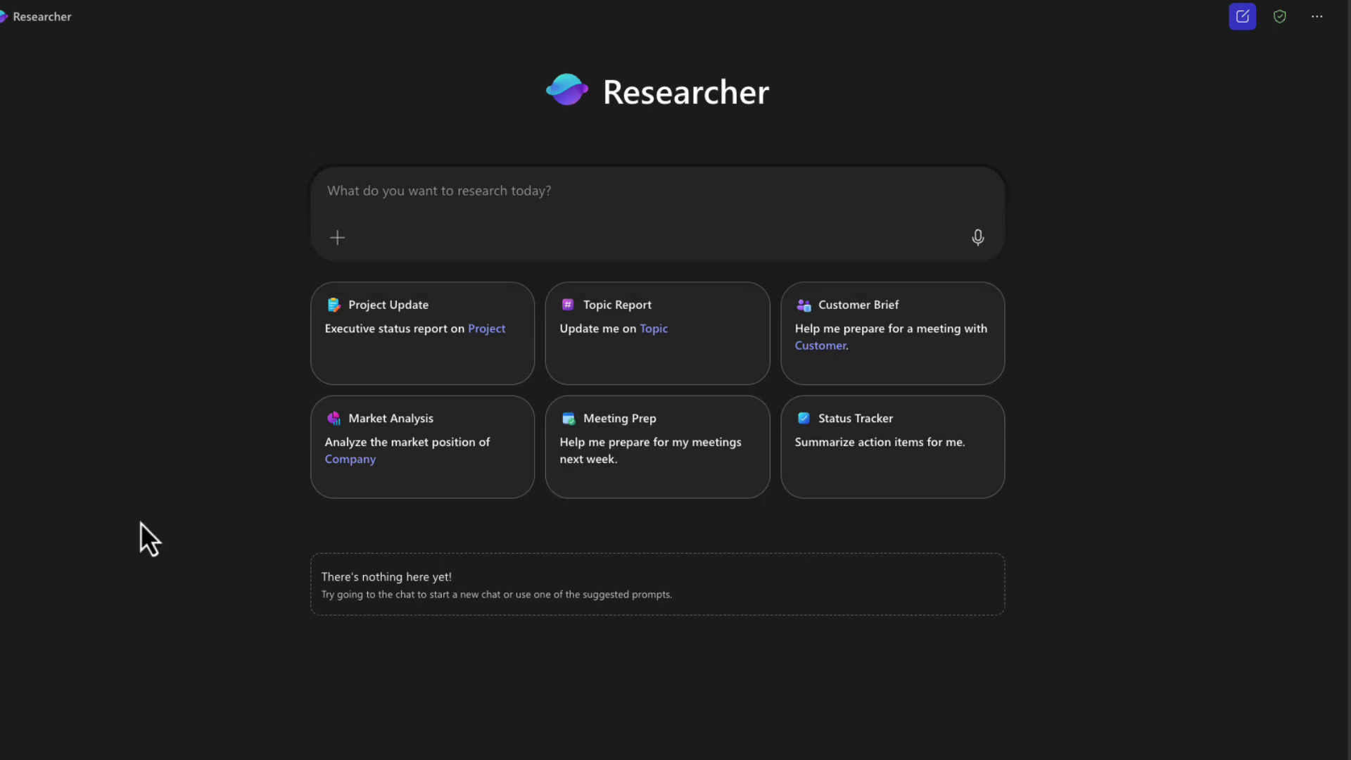
left_click(652, 197)
type("I'm conducting a market analysis focused on AI Power Users. Please help me: 1. Define what qualifies as an \"AI Power User\" based on behavioral or transactional patterns in our data (e.g., product usage, frequency, volume, or category). 2. Identify trends, segments, or clusters of these users across regions, industries, or product lines. 3. Compare their purchasing behavior to non-power users—highlighting differences in spend, product mix, or engagement. 4. Recommend opportunities to expand this segment or tailor offerings to better serve them.")
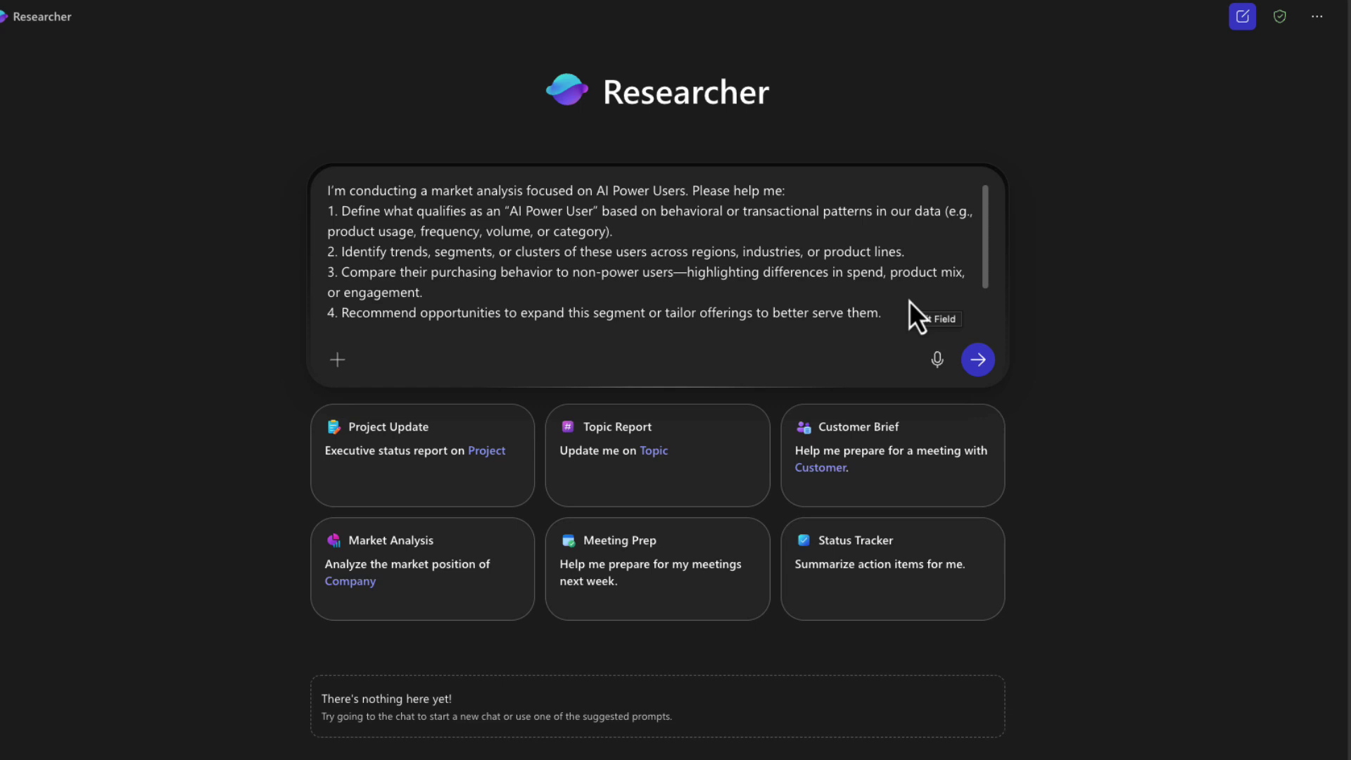
type("Use any relevant internal files, reports, or communications to support your findings. Include visual summaries or charts where helpful.")
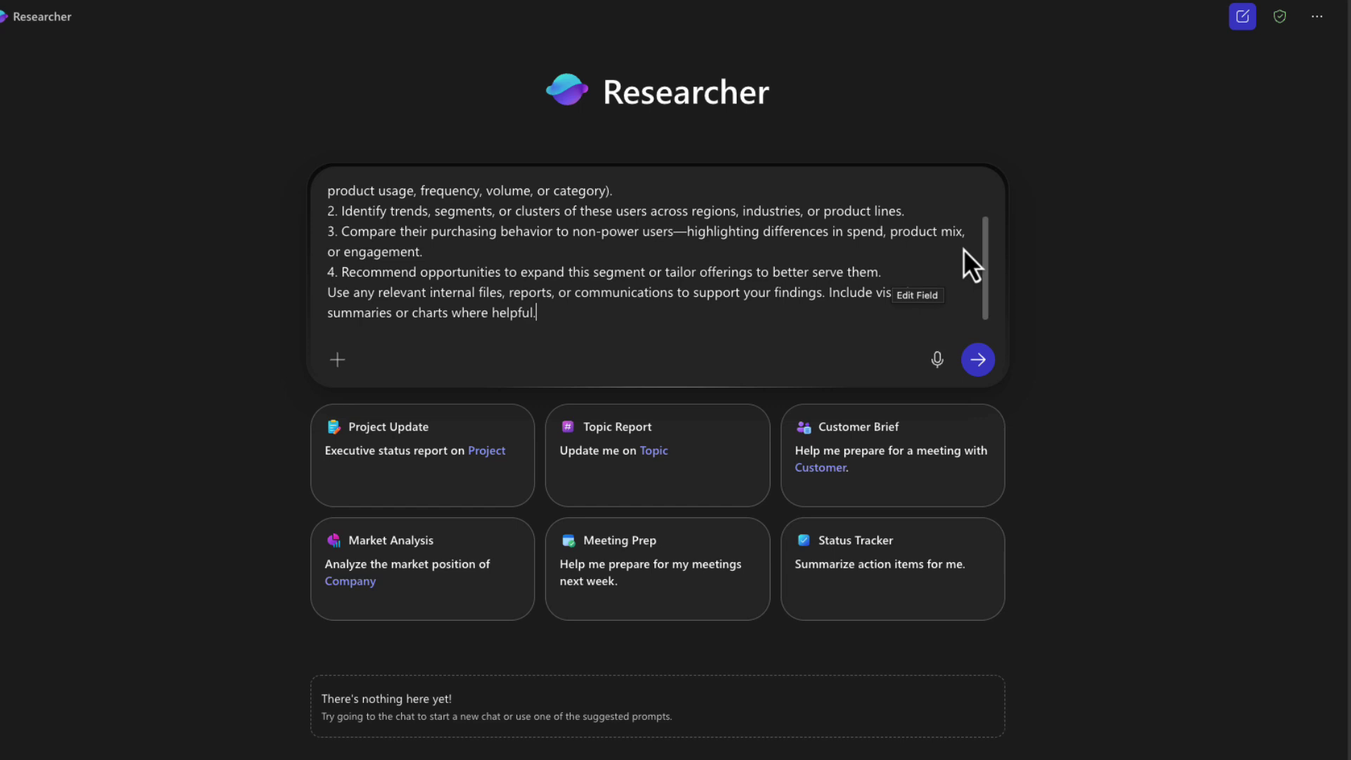
- Send the request, then answer with all regions, product growth metrics, and word cloud, plot and bar charts
left_click(977, 360)
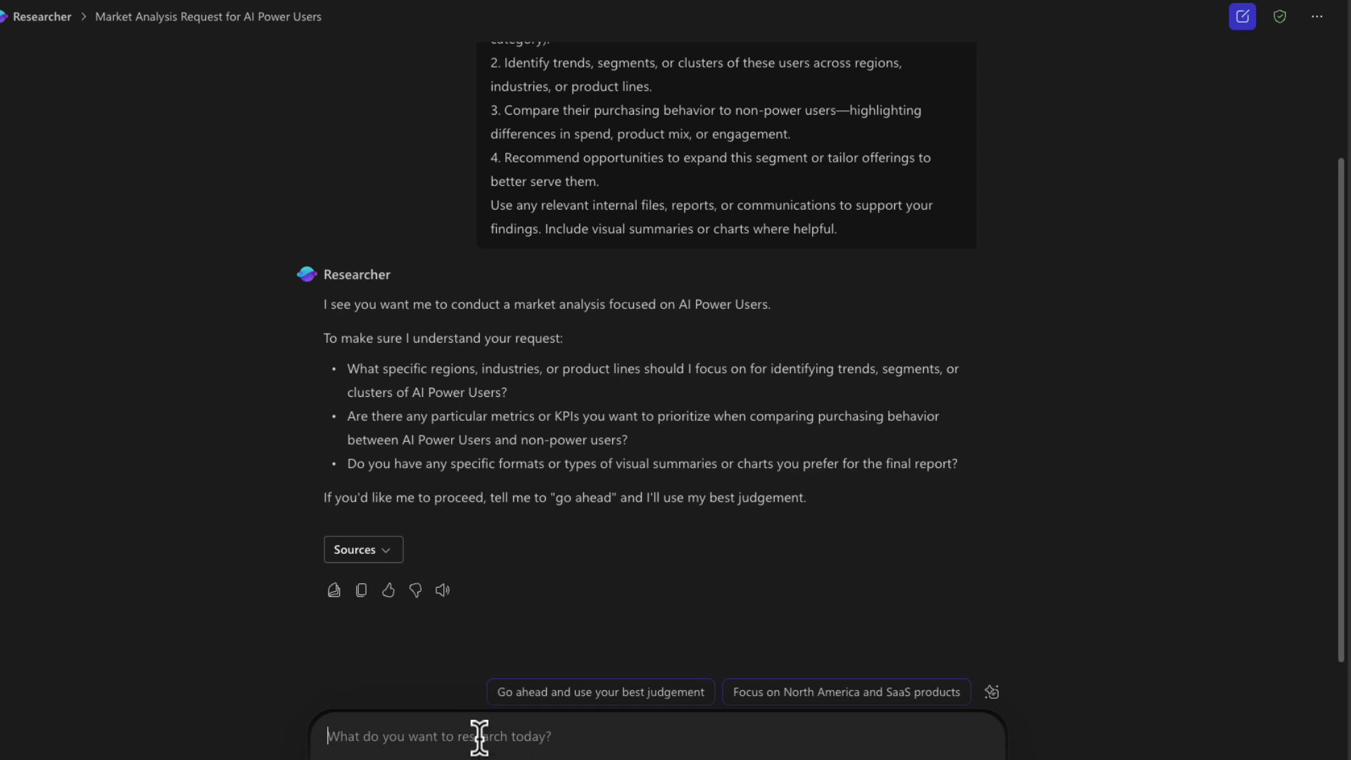
type("Include all regions, industries and product lines")
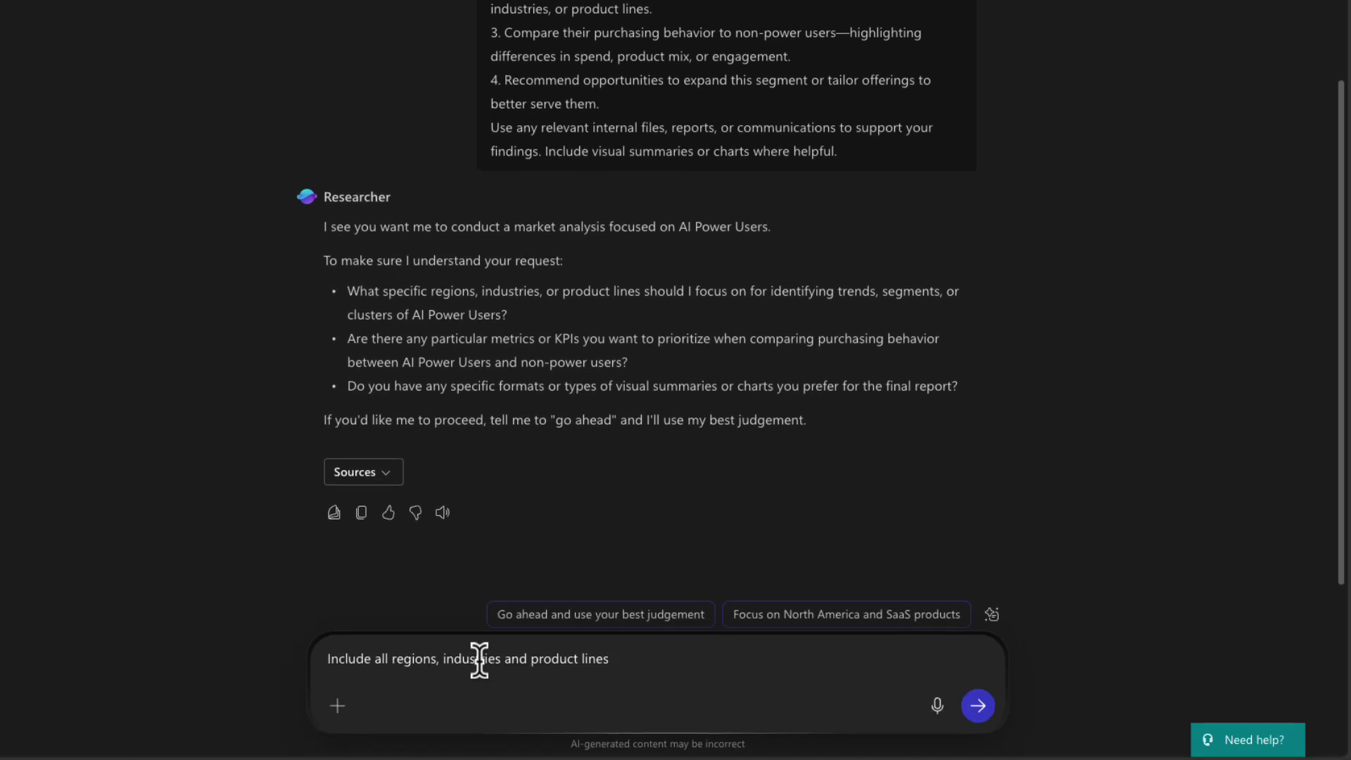
key("shift+Return")
type("Prioritize product growth metrics")
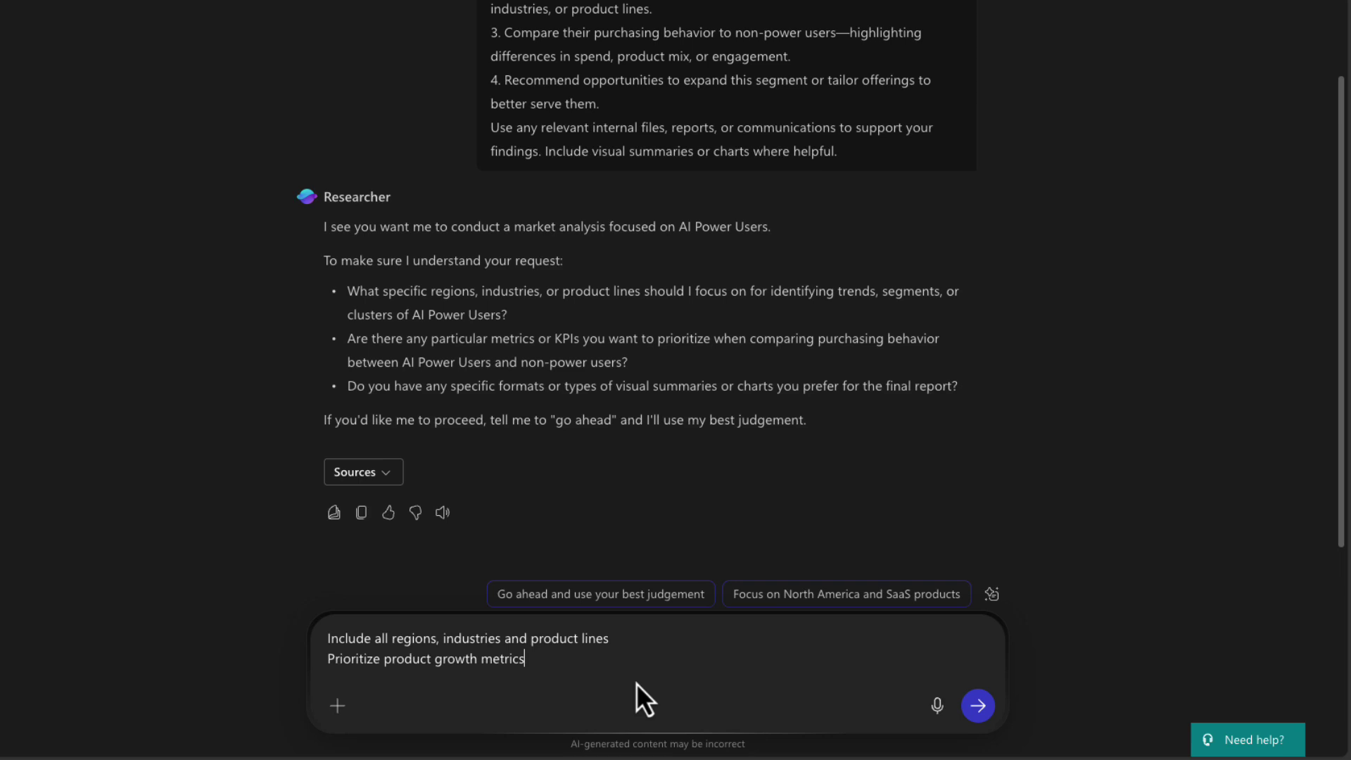
key("shift+Return")
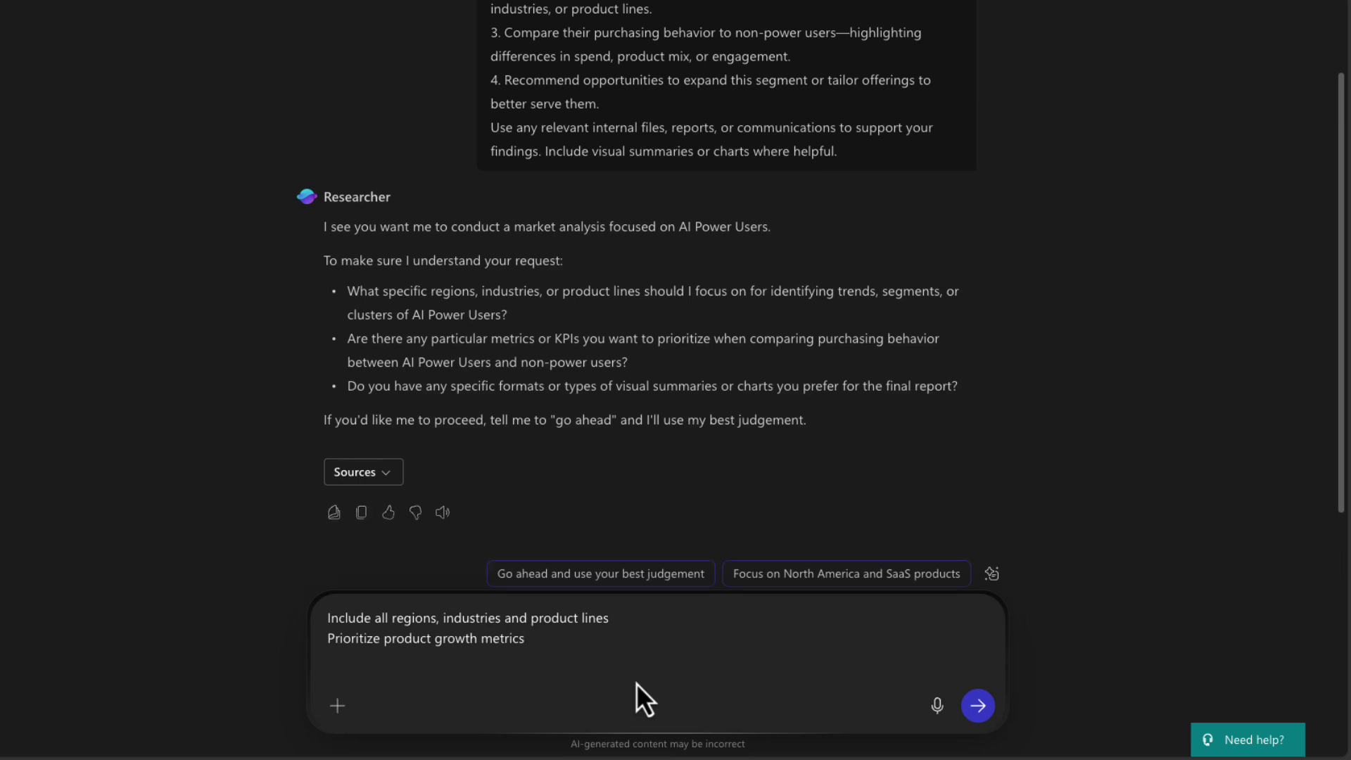
type("Include word clouds, plot charts and bar charts")
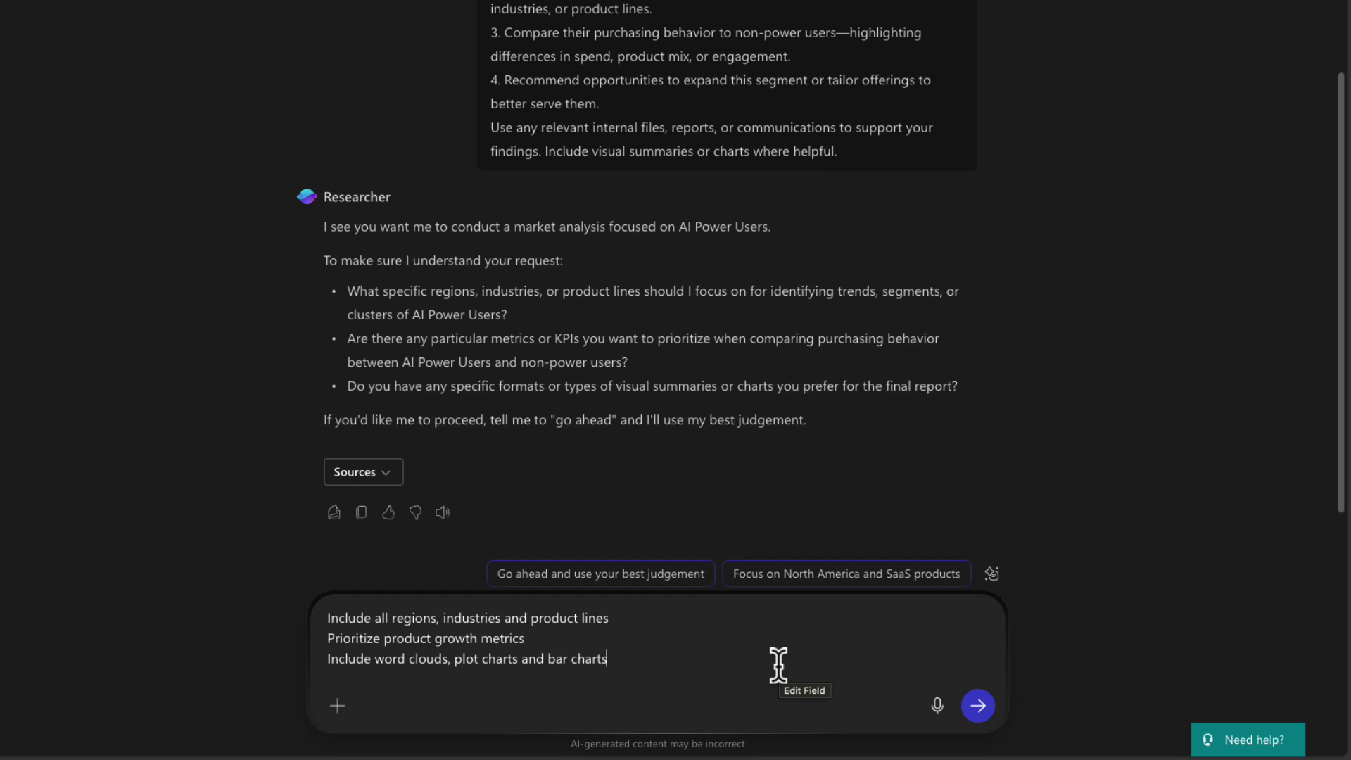
key("Return")
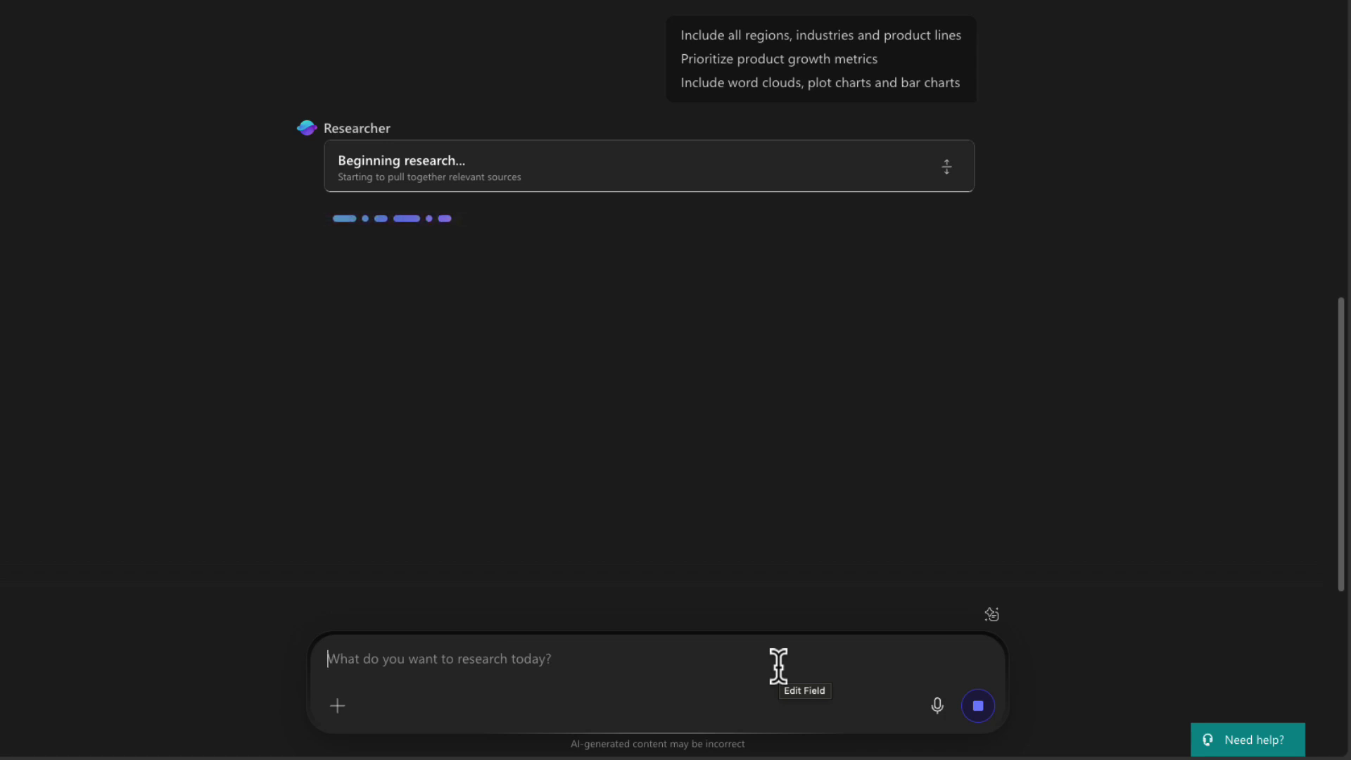
- Expand the Researcher progress card to show its research steps while the report generates
left_click(944, 250)
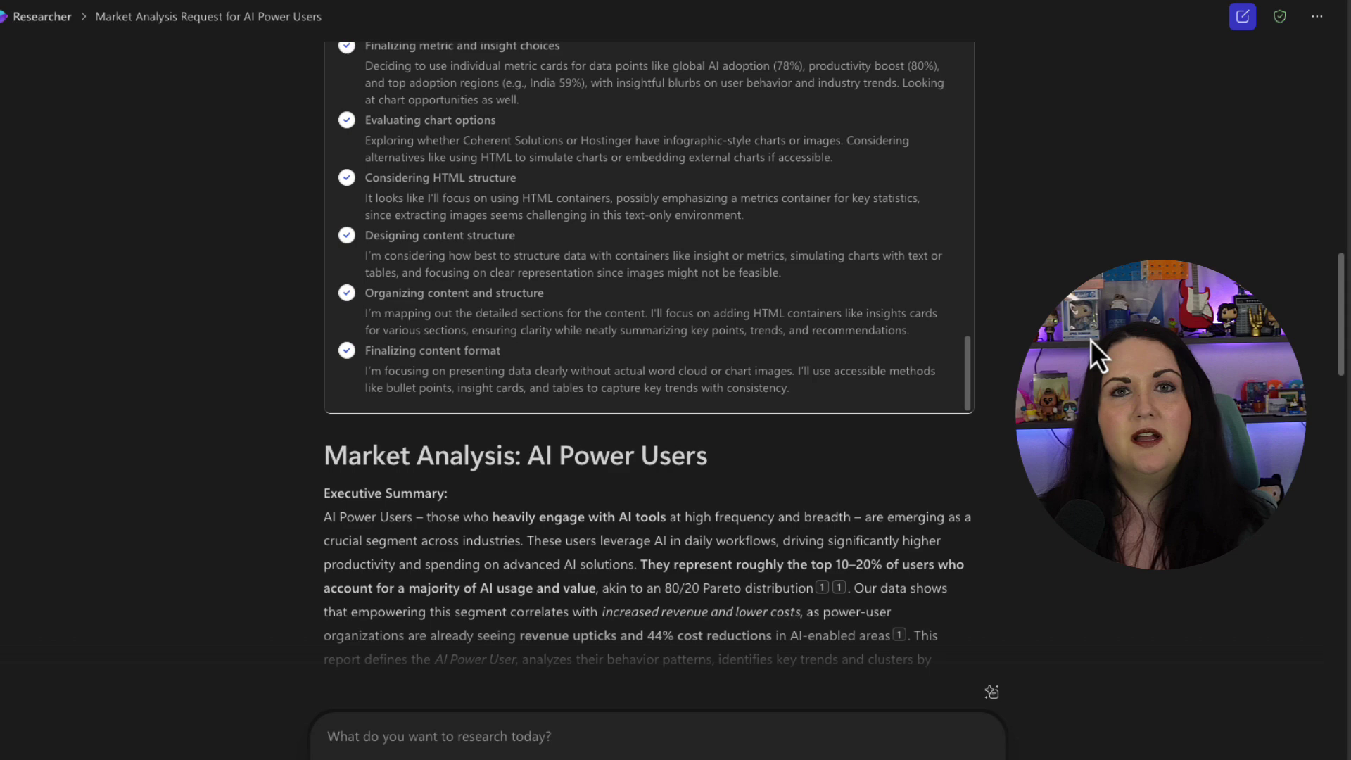
- Read through the 'Market Analysis: AI Power Users' report, then open the Analyst agent
scroll(1090, 340, "down", 4)
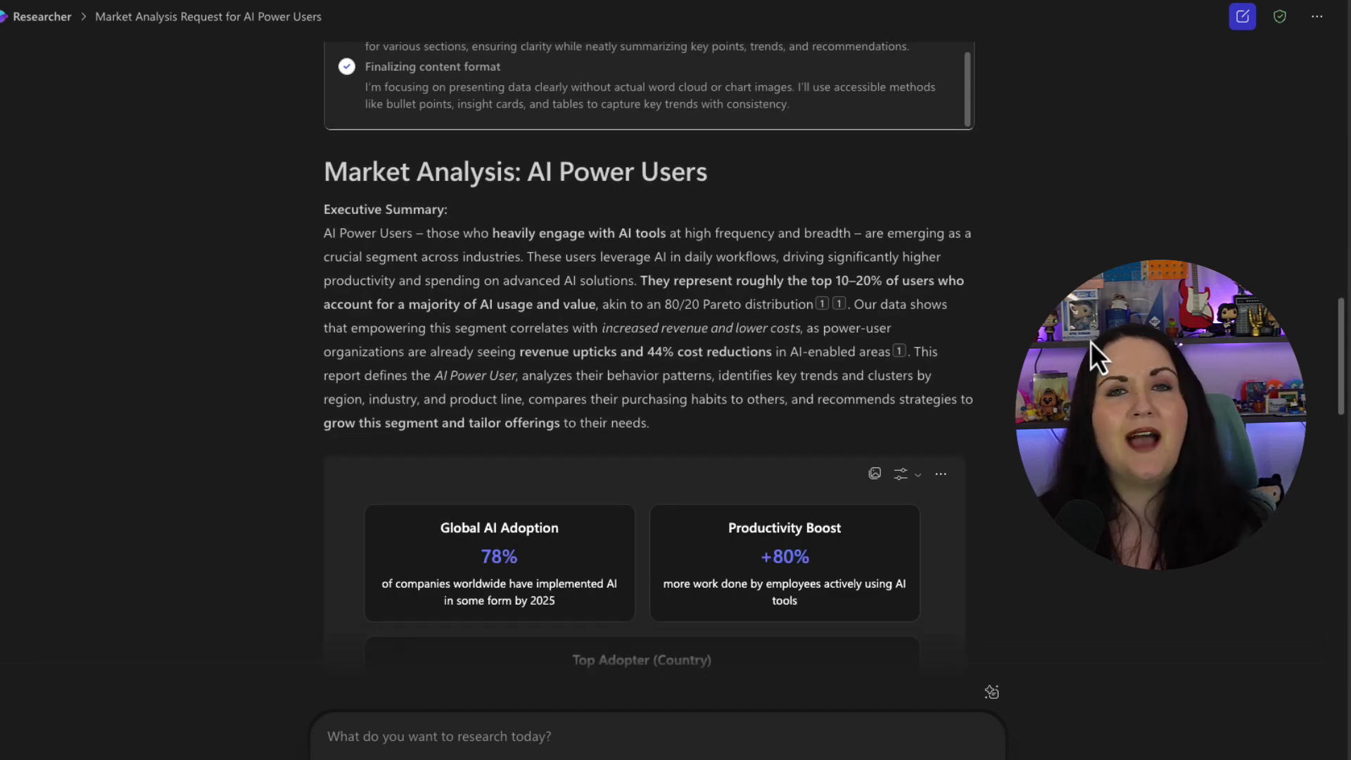
scroll(1091, 340, "down", 1)
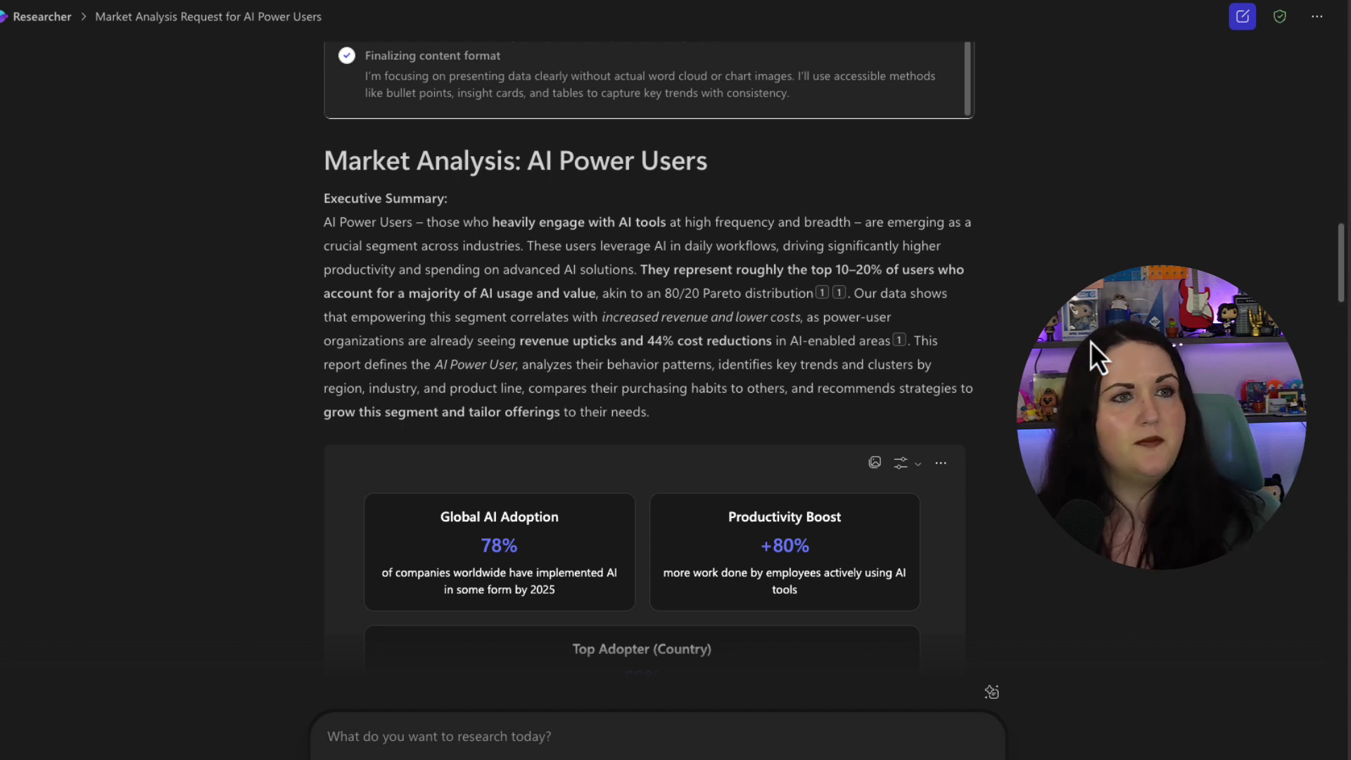
scroll(1091, 340, "down", 3)
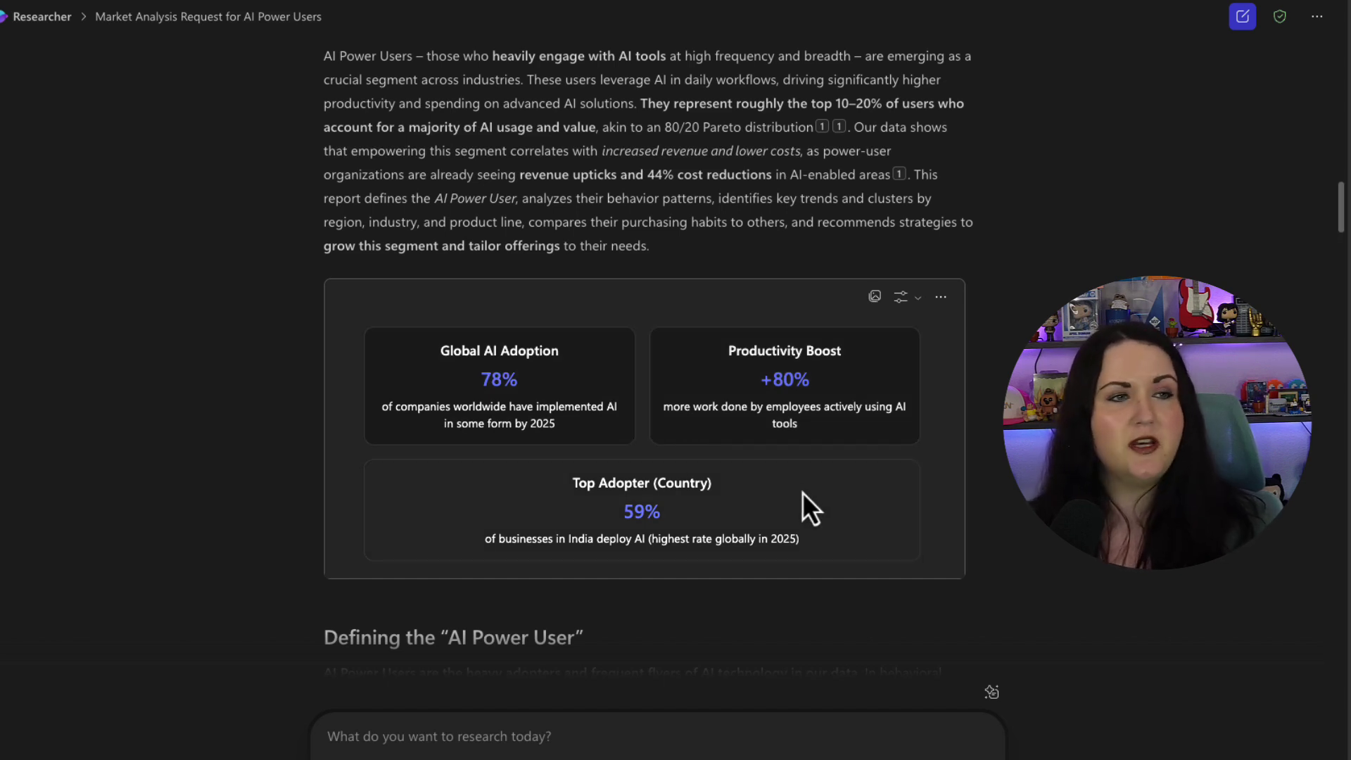
scroll(802, 492, "down", 5)
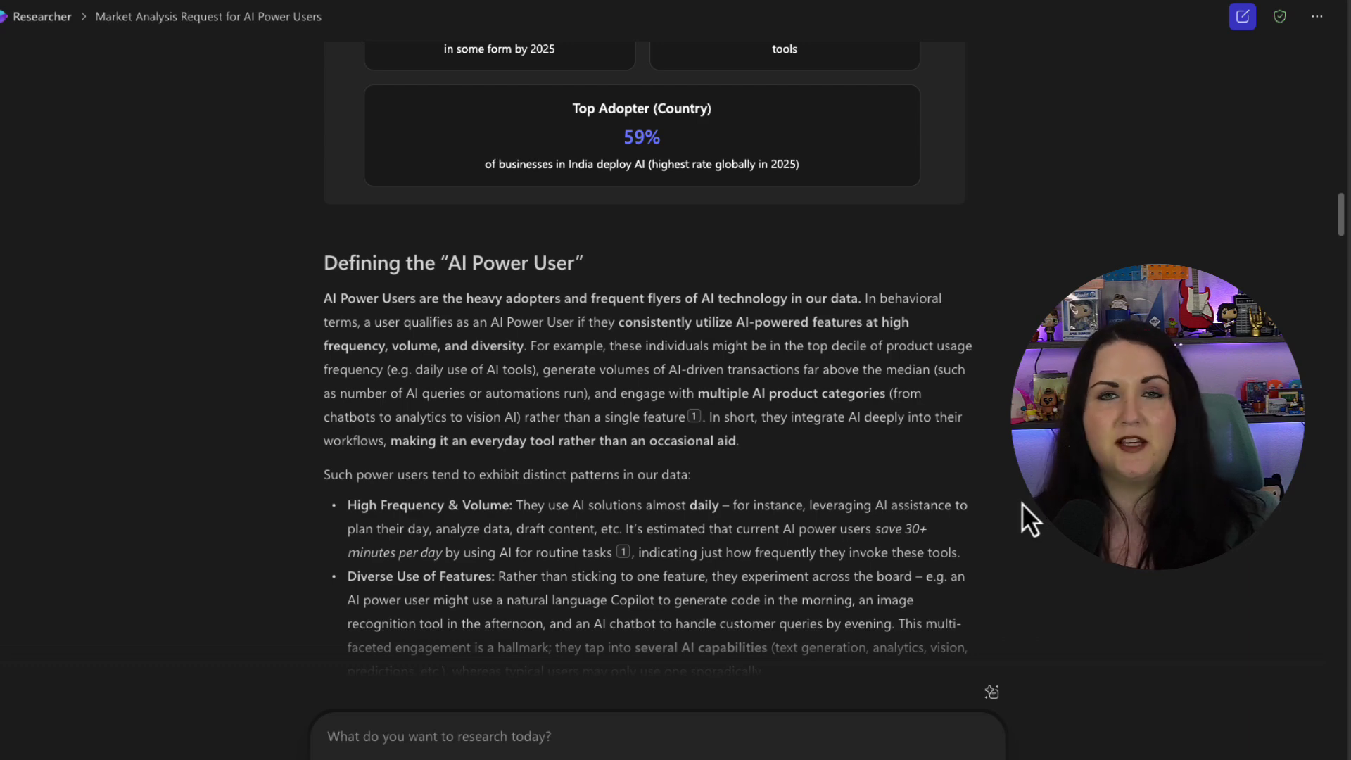
scroll(1021, 503, "down", 10)
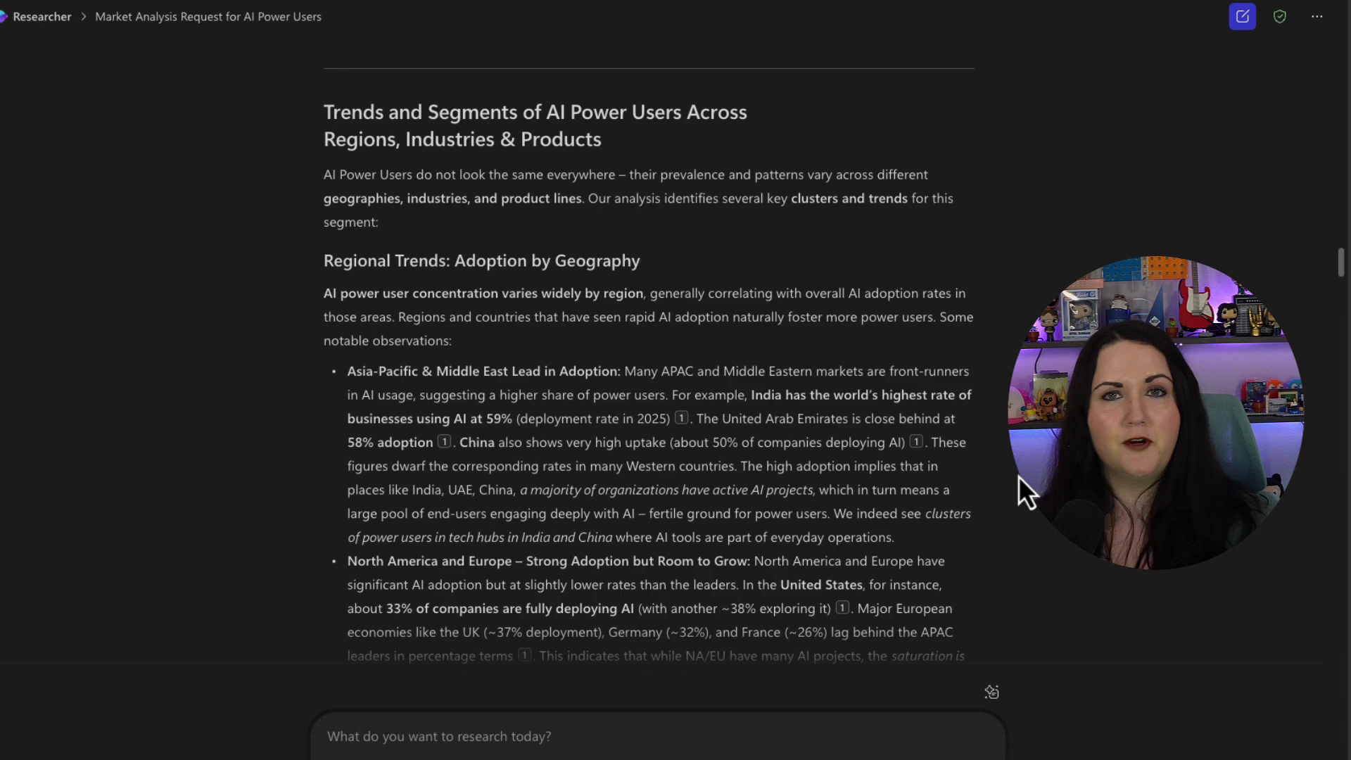
scroll(1019, 477, "down", 15)
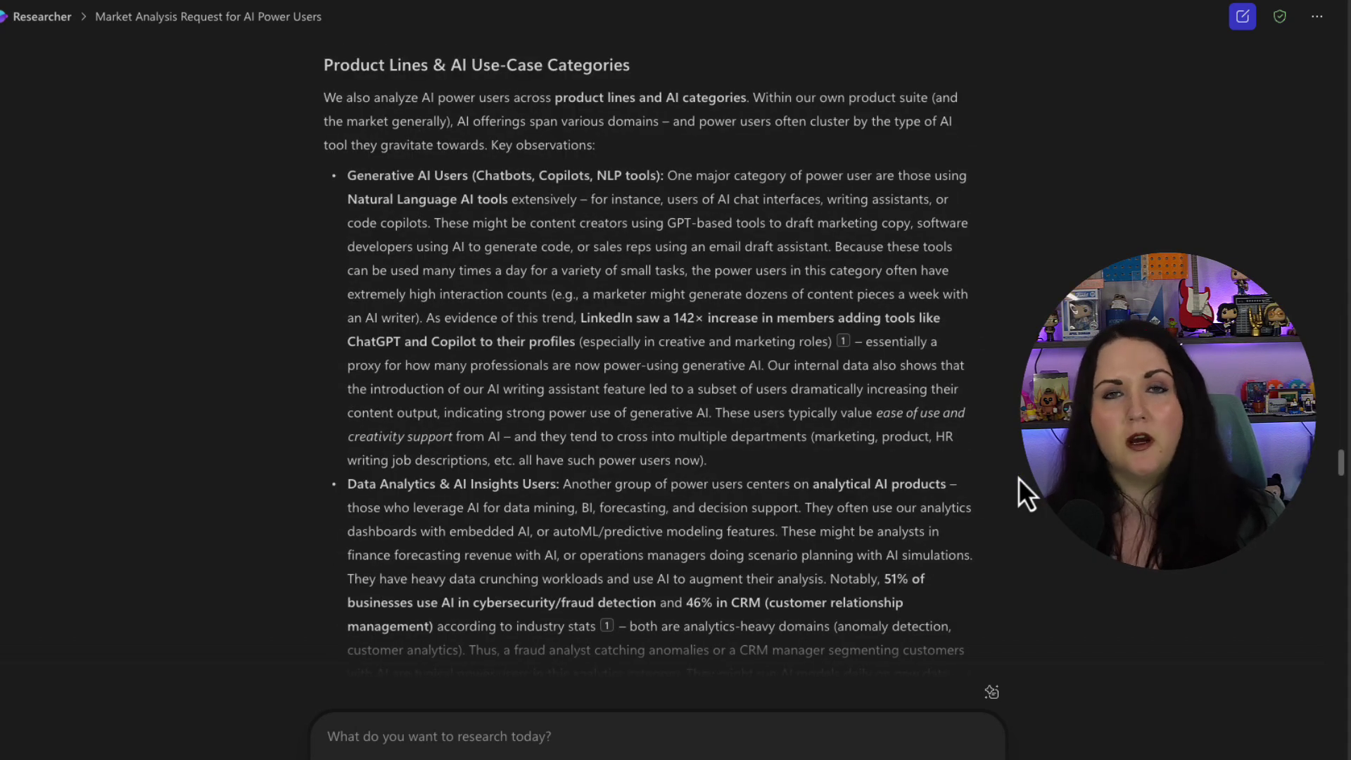
scroll(1019, 477, "down", 10)
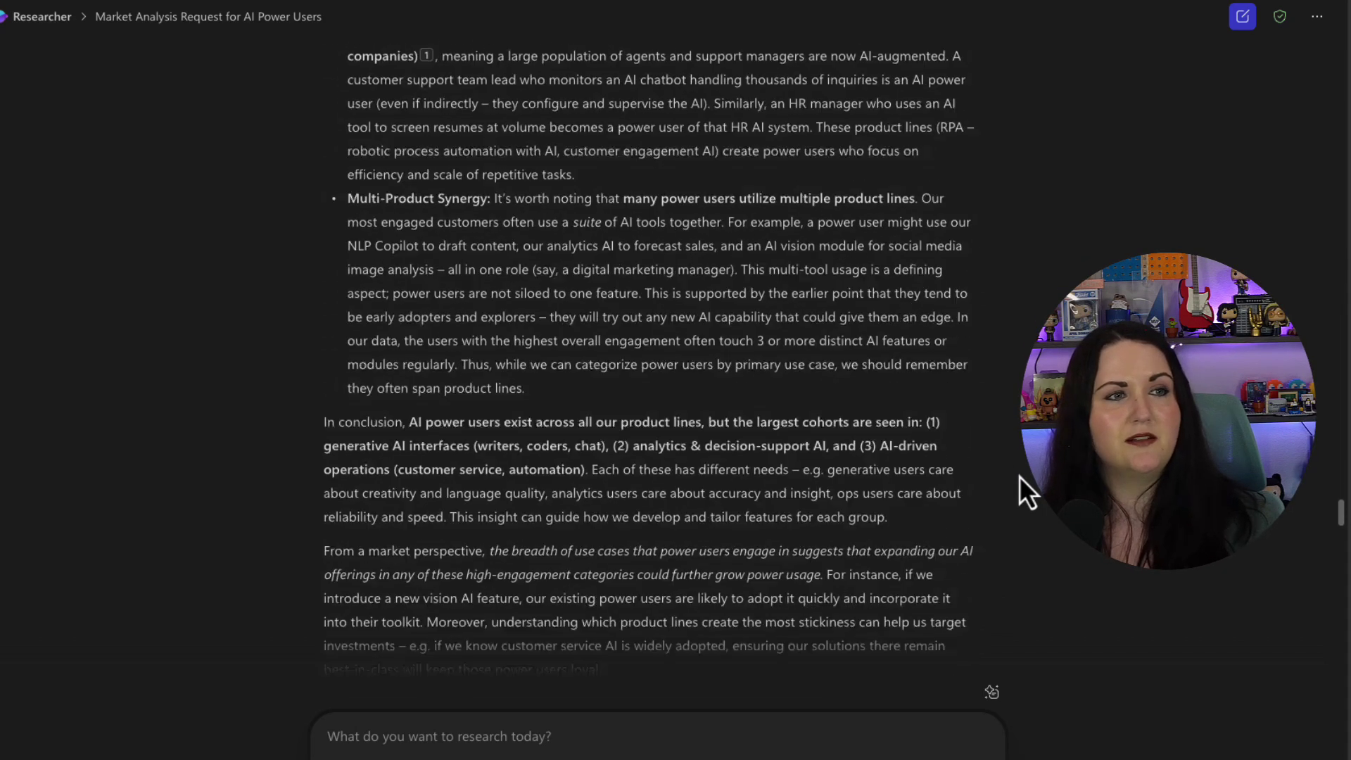
scroll(1019, 476, "down", 10)
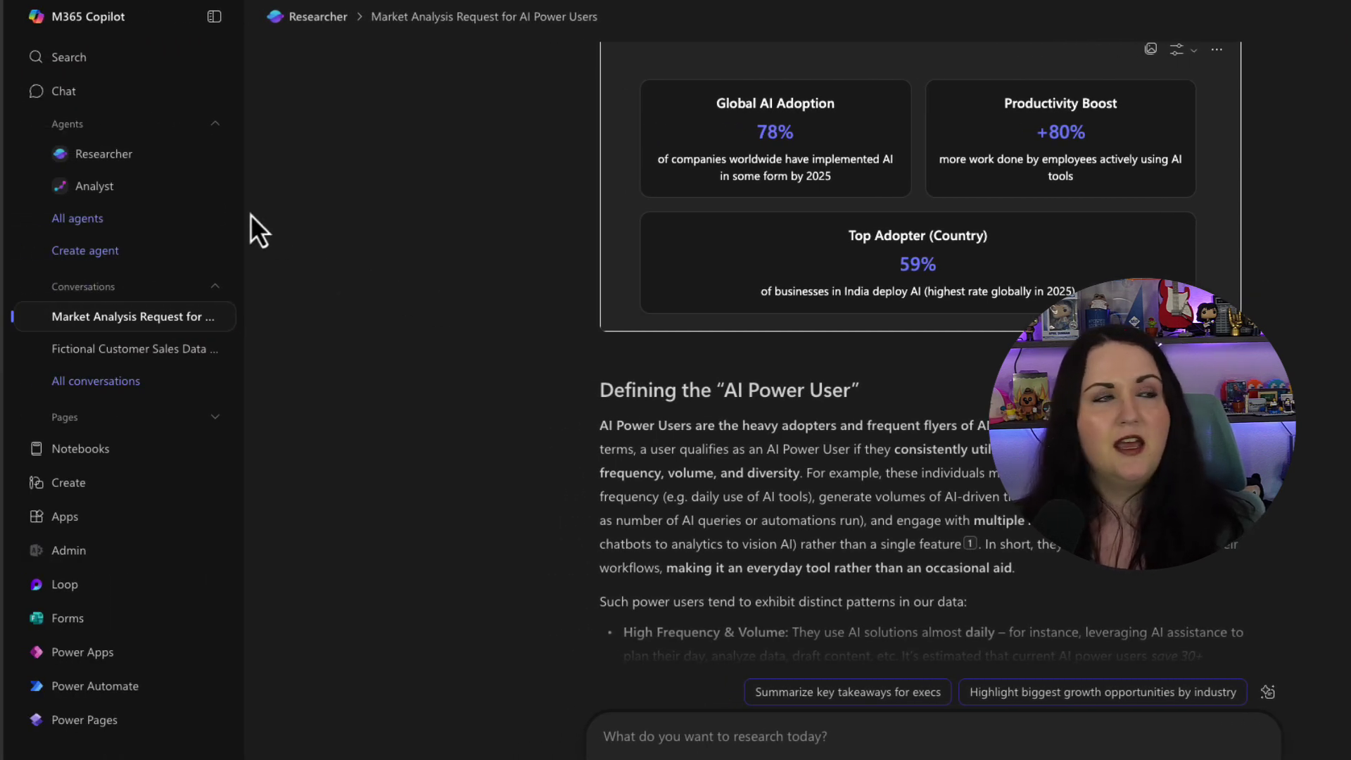
left_click(156, 187)
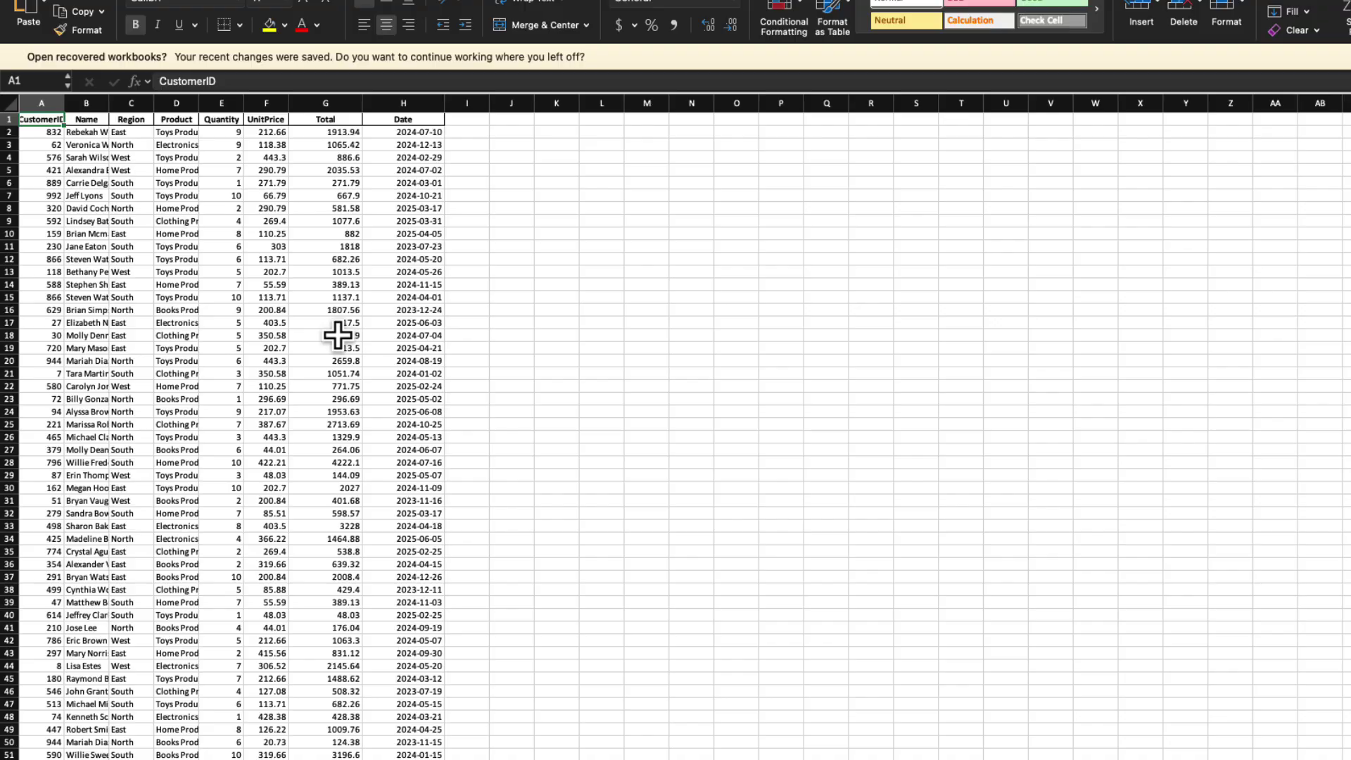
- Scroll the sales data, then view the Summary totals sheet and the customer sheet
scroll(338, 335, "down", 20)
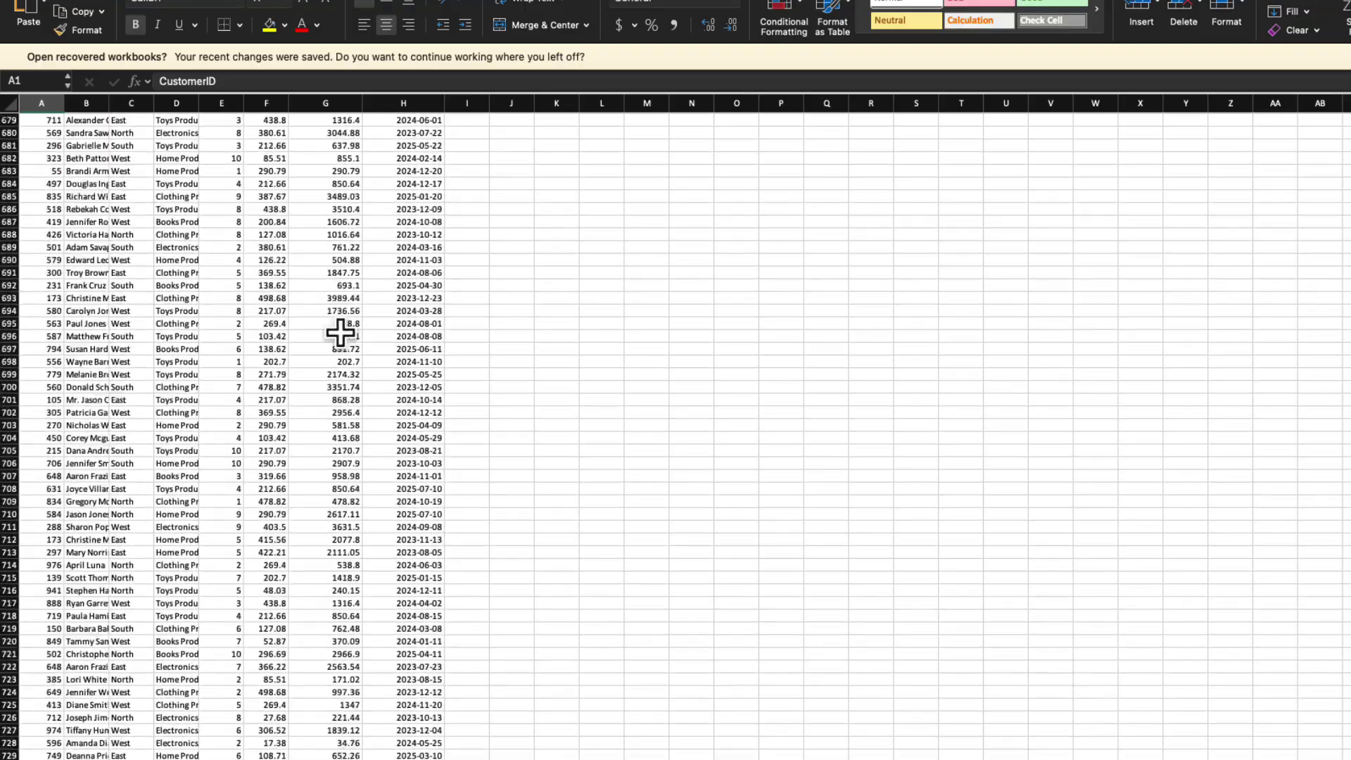
scroll(340, 334, "down", 20)
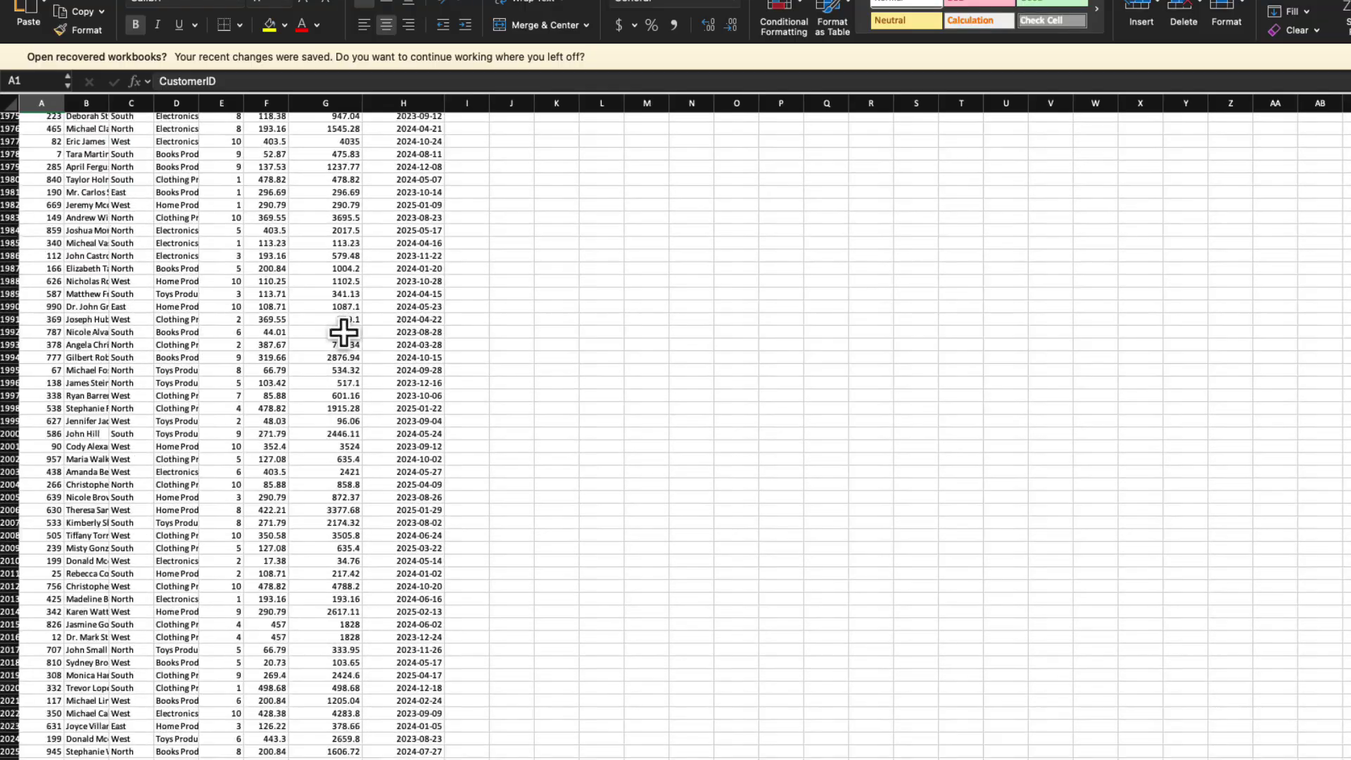
key("ctrl+Page_Down")
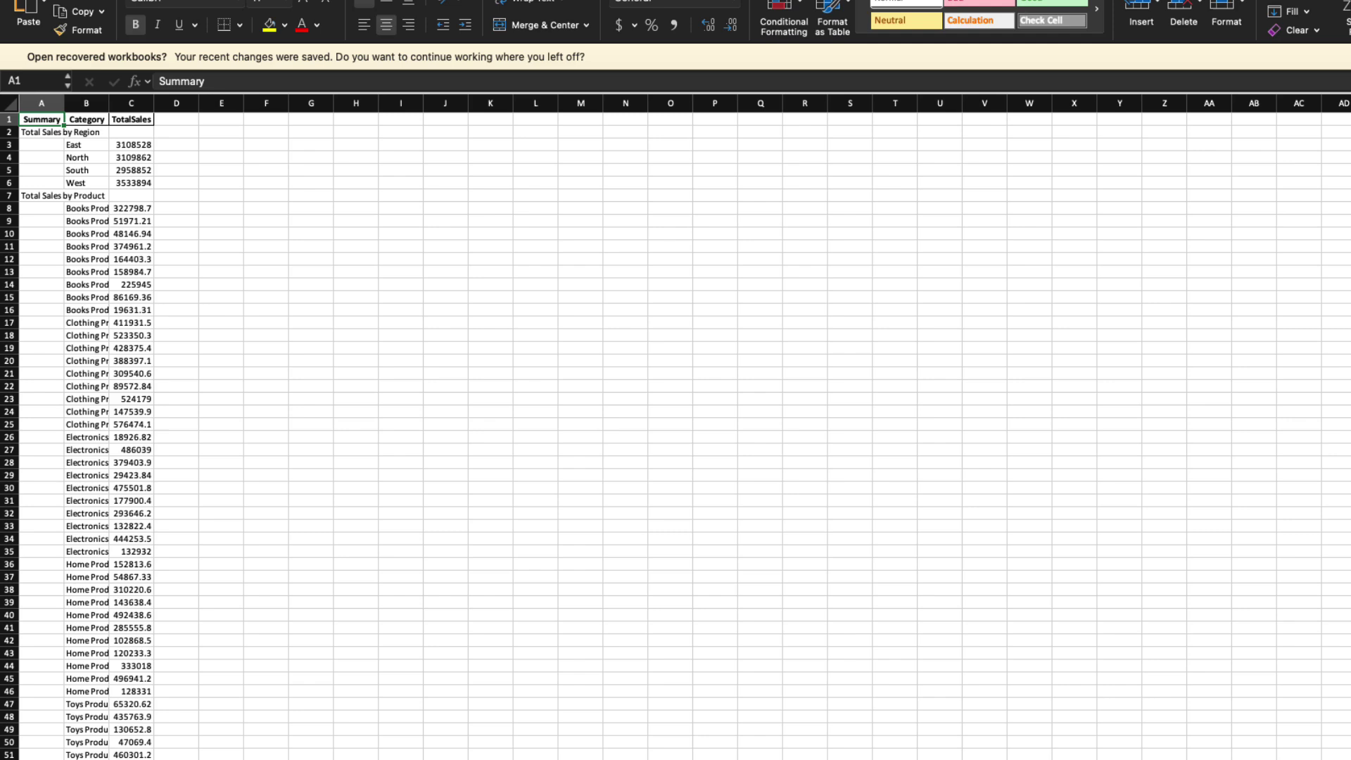
key("ctrl+Page_Down")
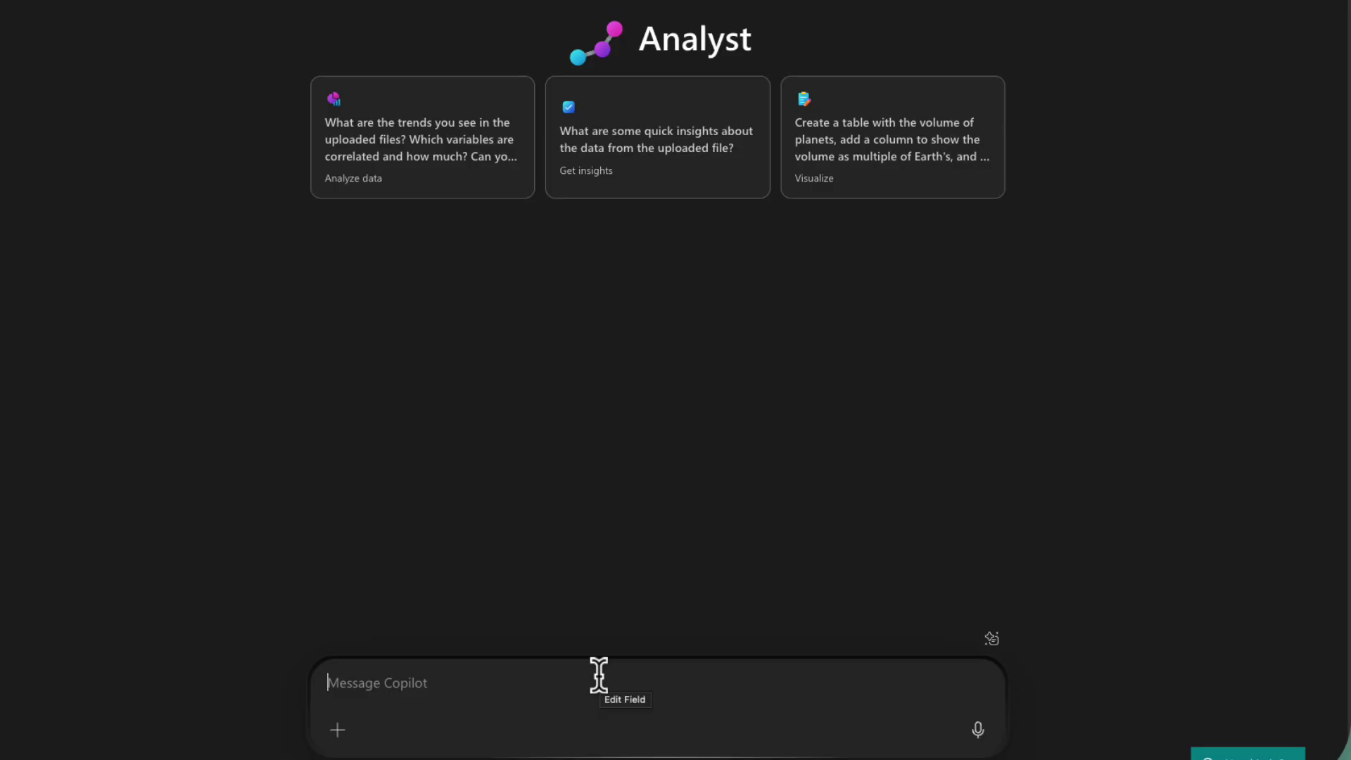
- Paste the prompt asking for top products, regions, outliers, segments and visualizations
key("ctrl+v")
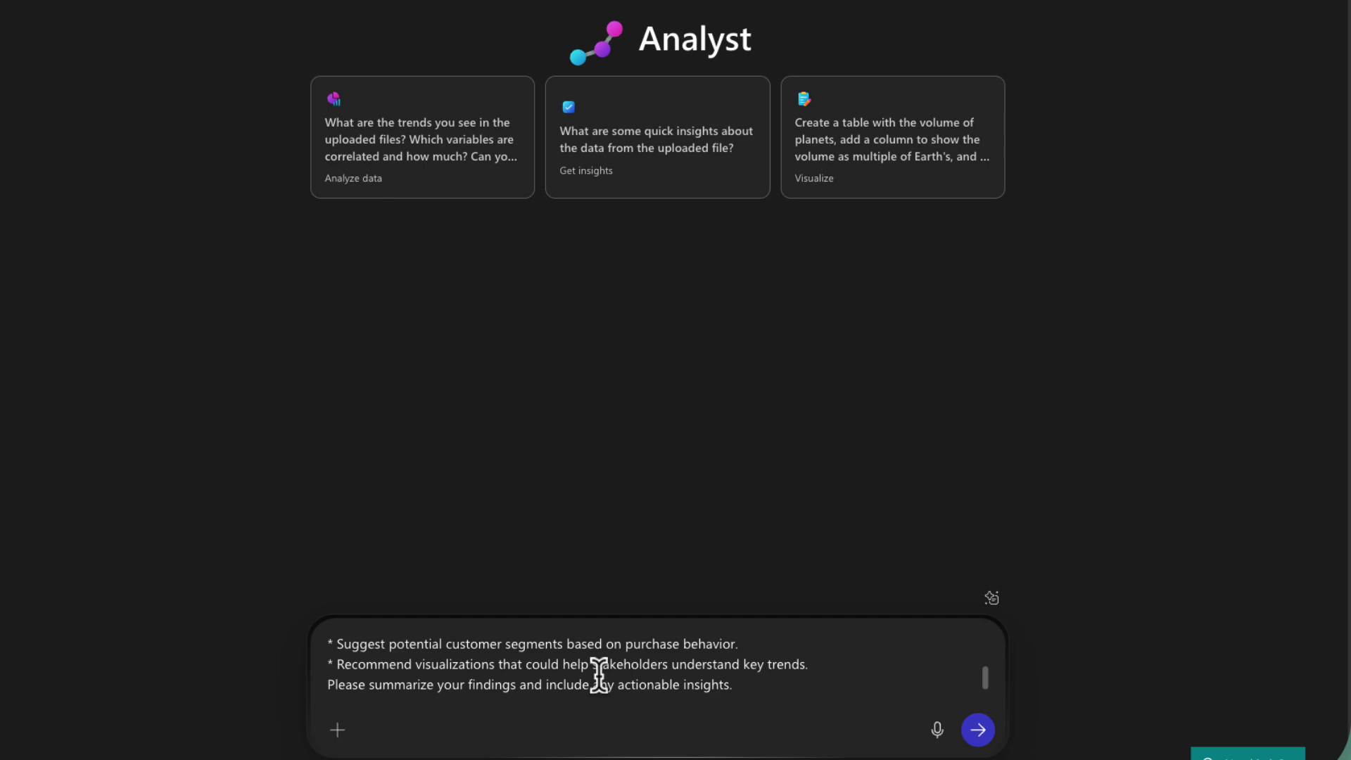
scroll(598, 675, "up", 3)
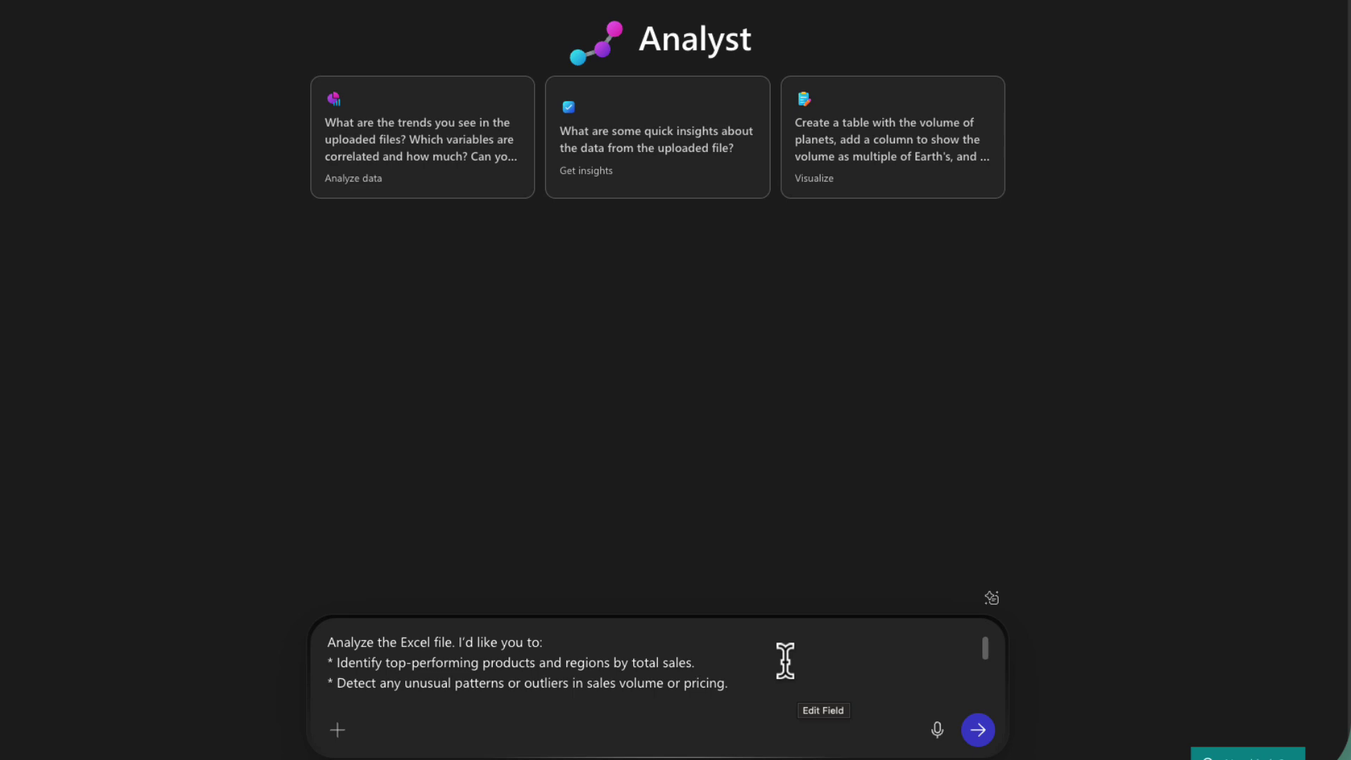
scroll(785, 661, "down", 2)
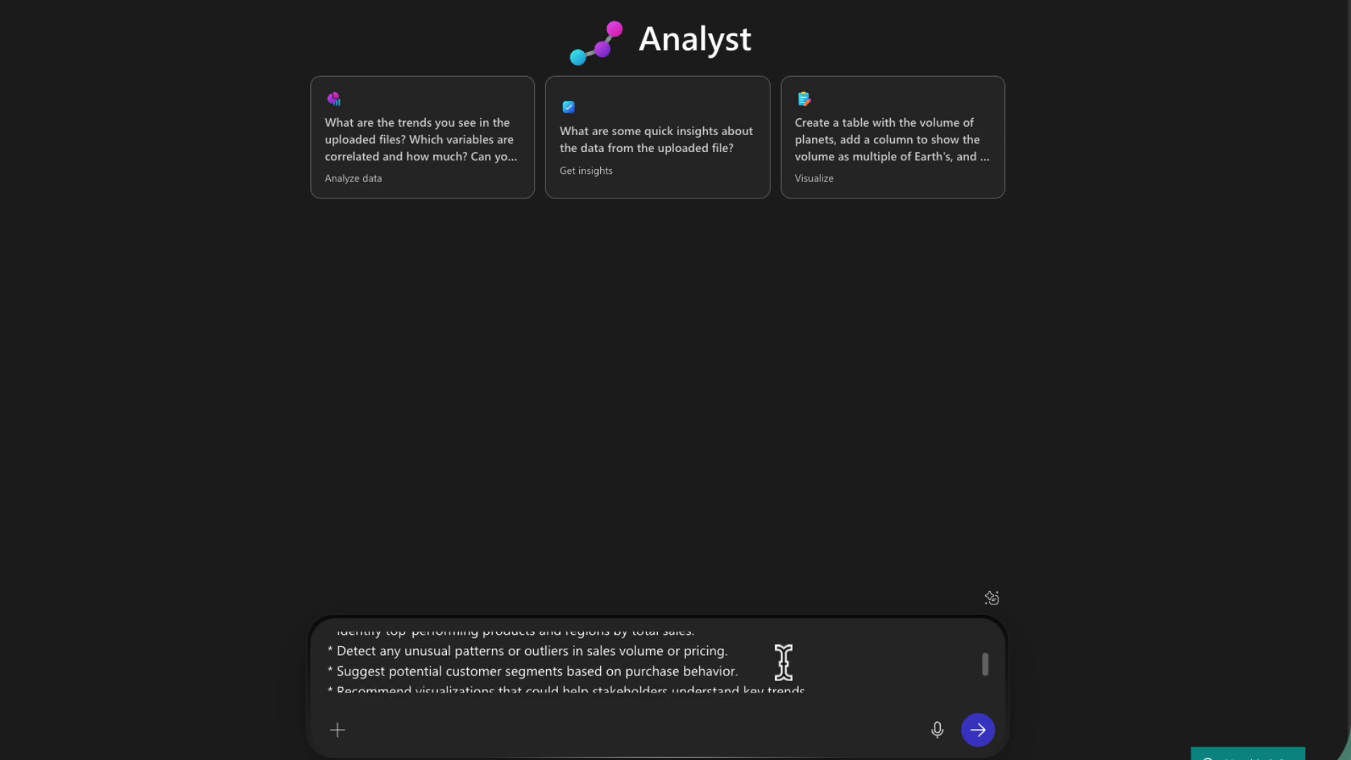
scroll(783, 663, "down", 1)
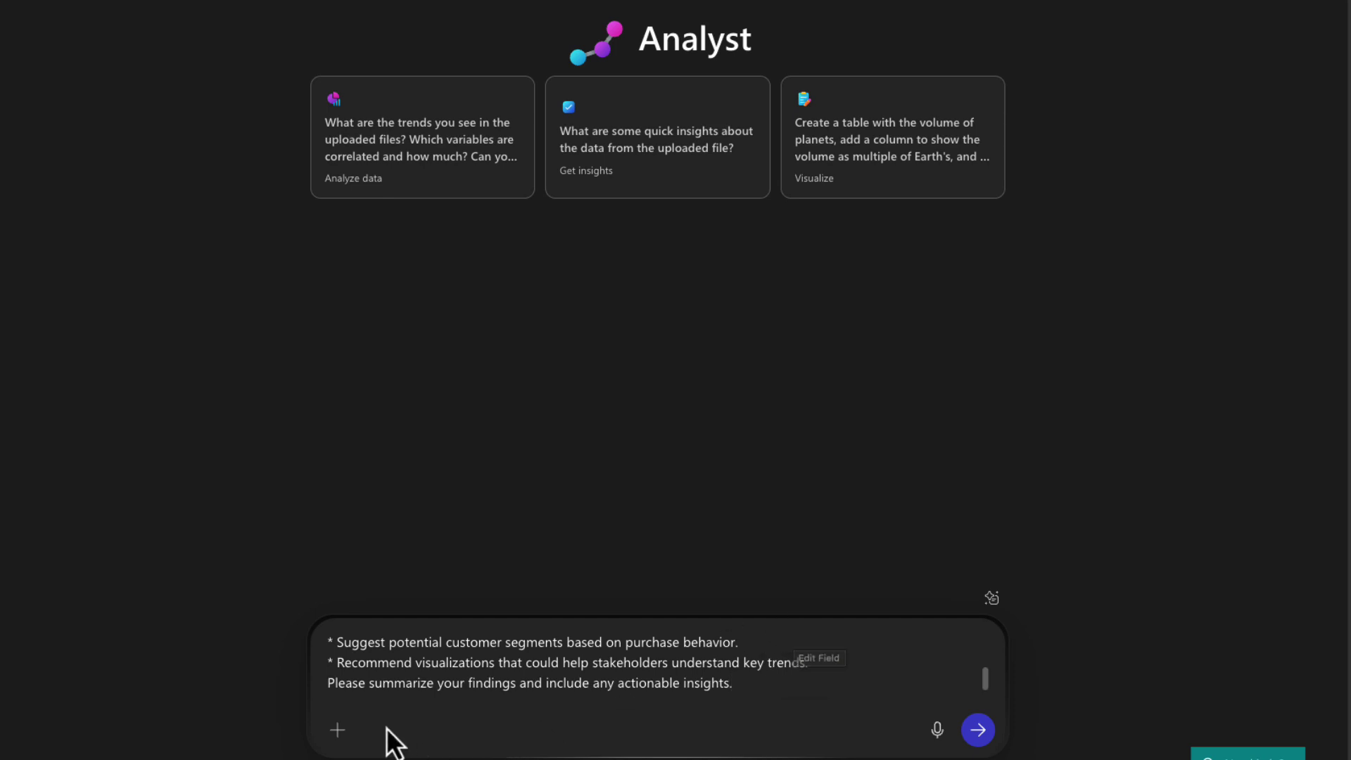
- Attach CustomerSalesData.xlsx from the device and send the analysis request
left_click(339, 732)
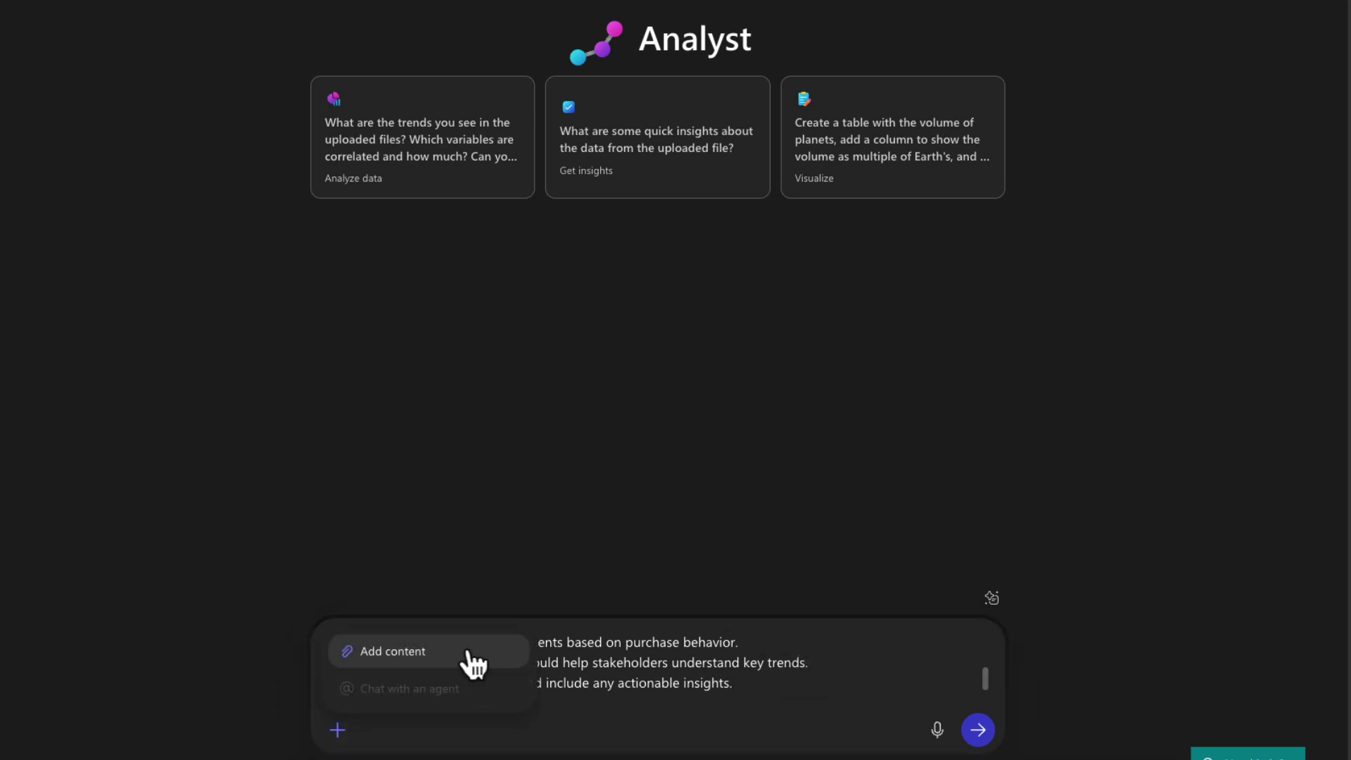
left_click(474, 657)
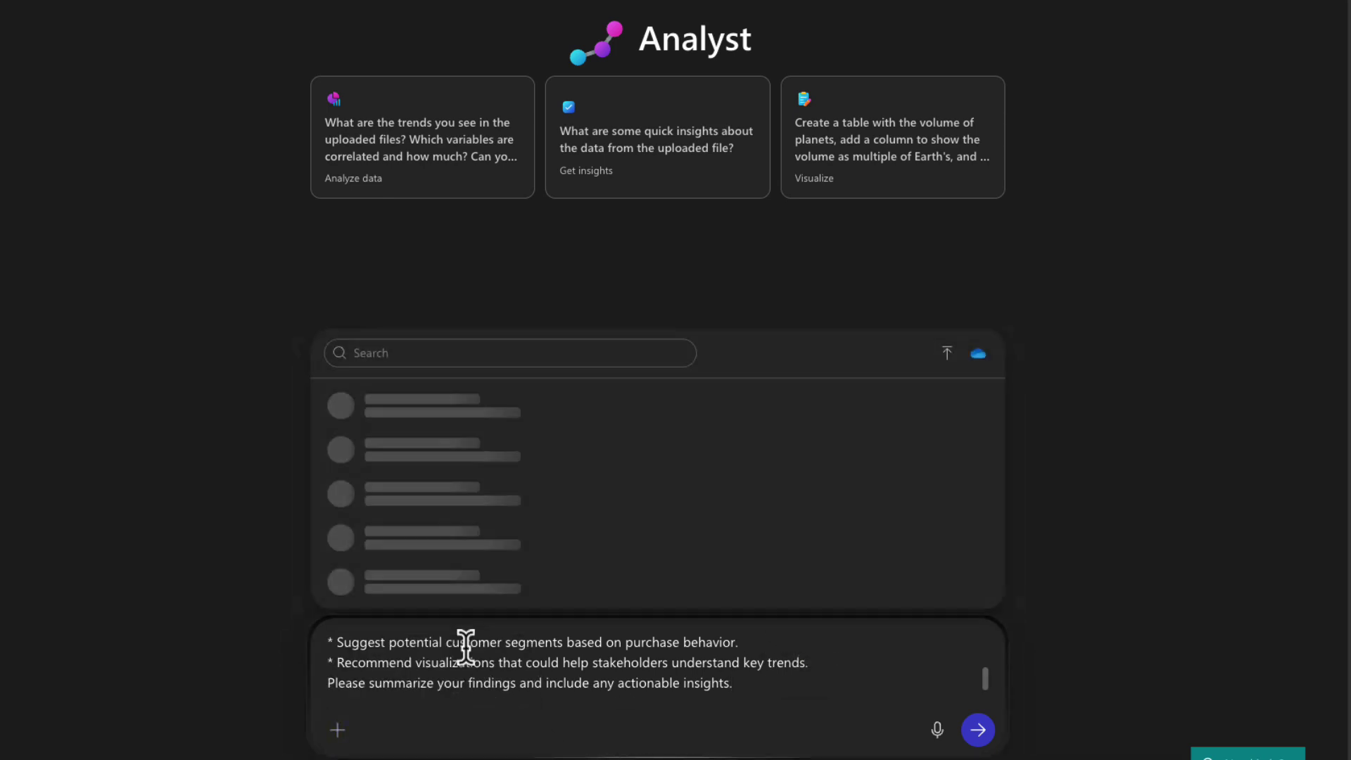
left_click(956, 359)
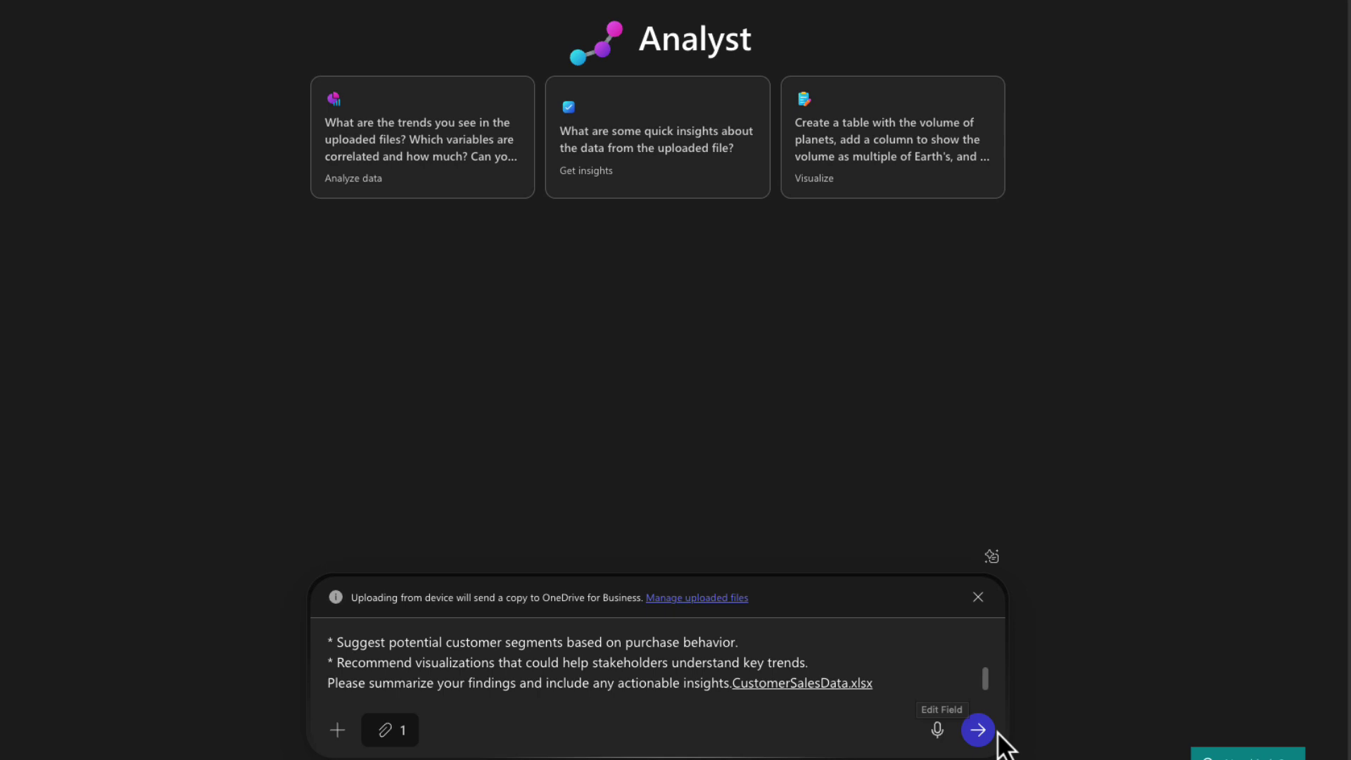
left_click(978, 730)
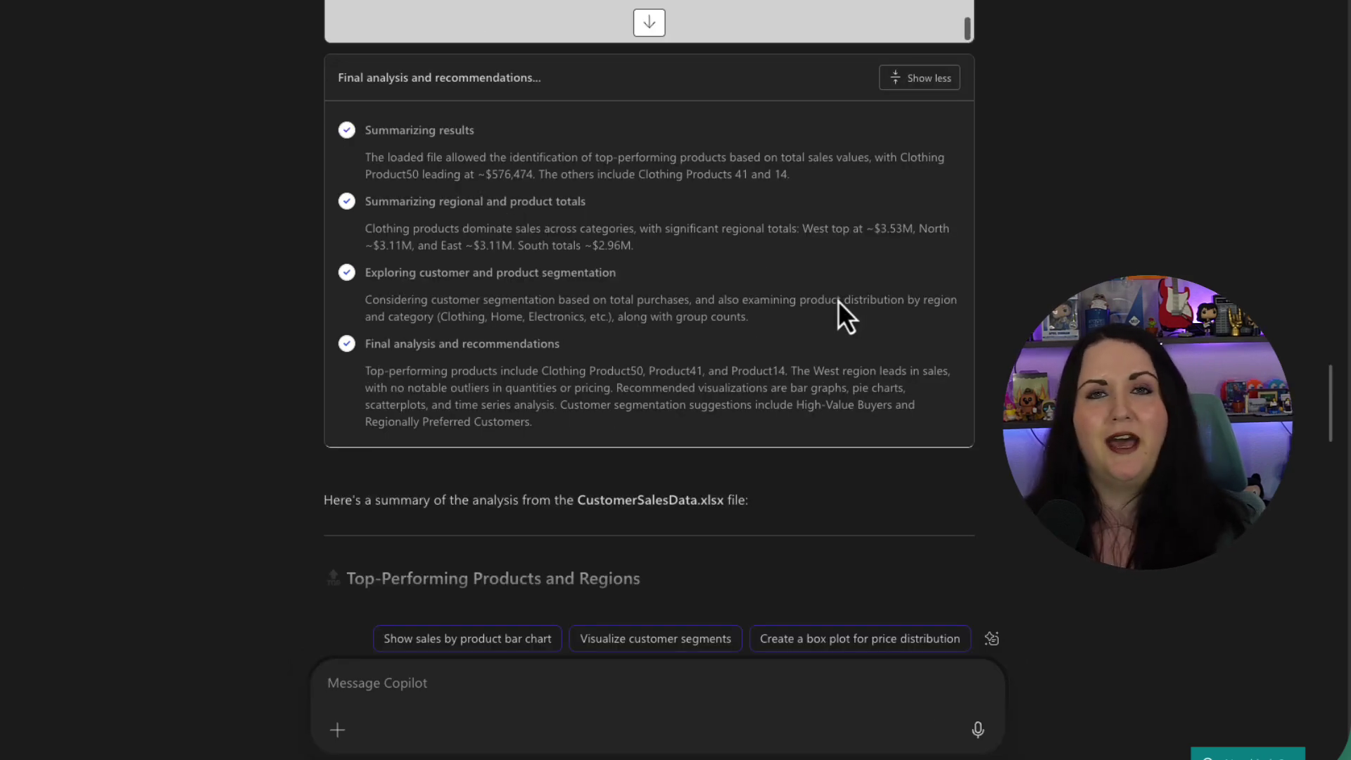
- Scroll the Analyst reply down to the Recommended Visualizations section
scroll(838, 301, "down", 6)
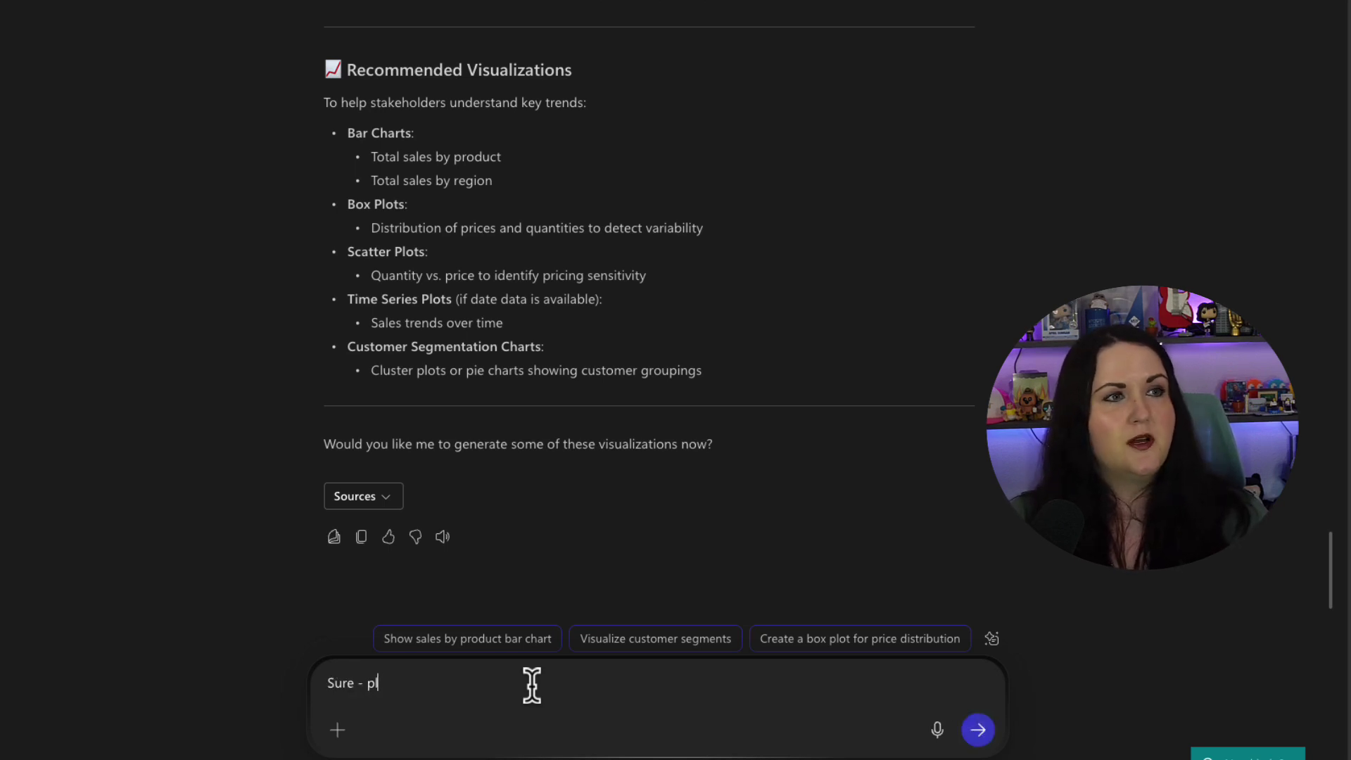
- Request the bar charts and inspect the resulting Total Sales by Region chart image
type("e bar charts")
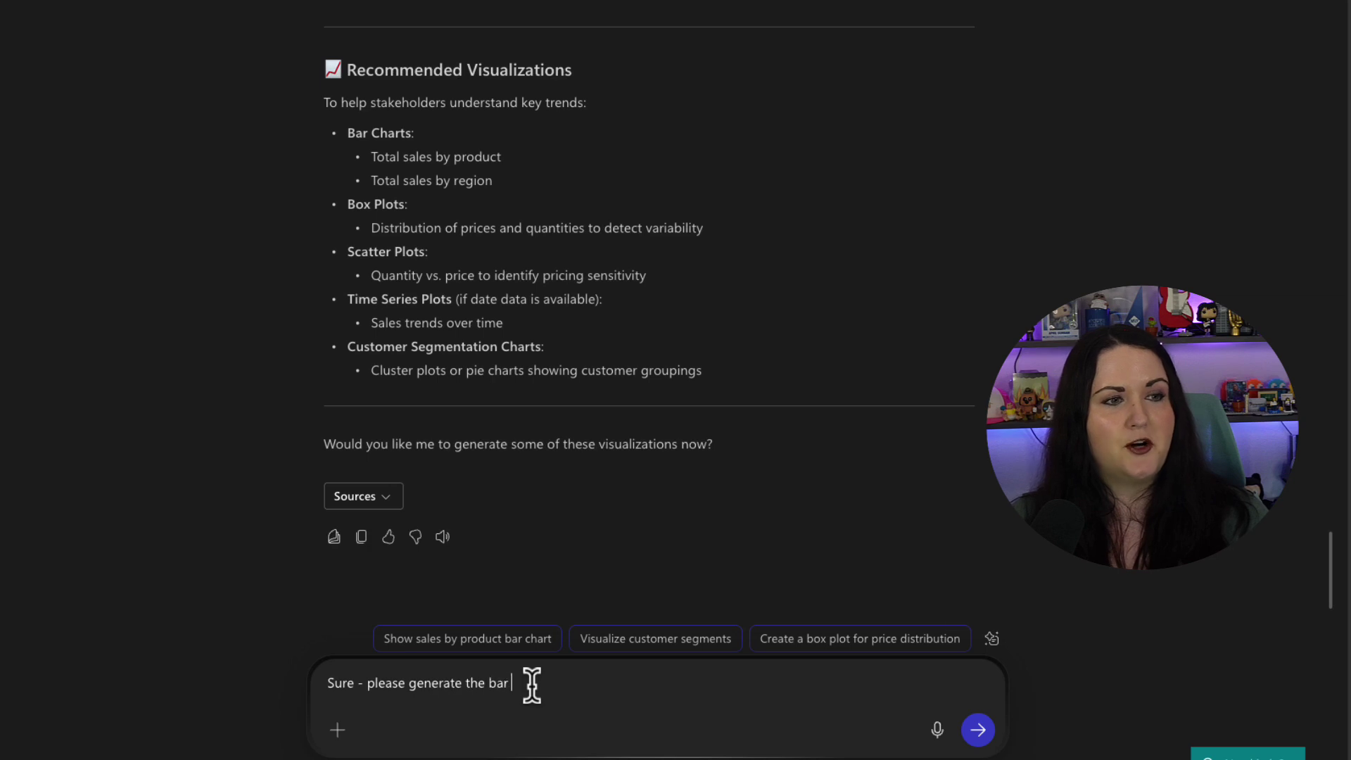
key("Return")
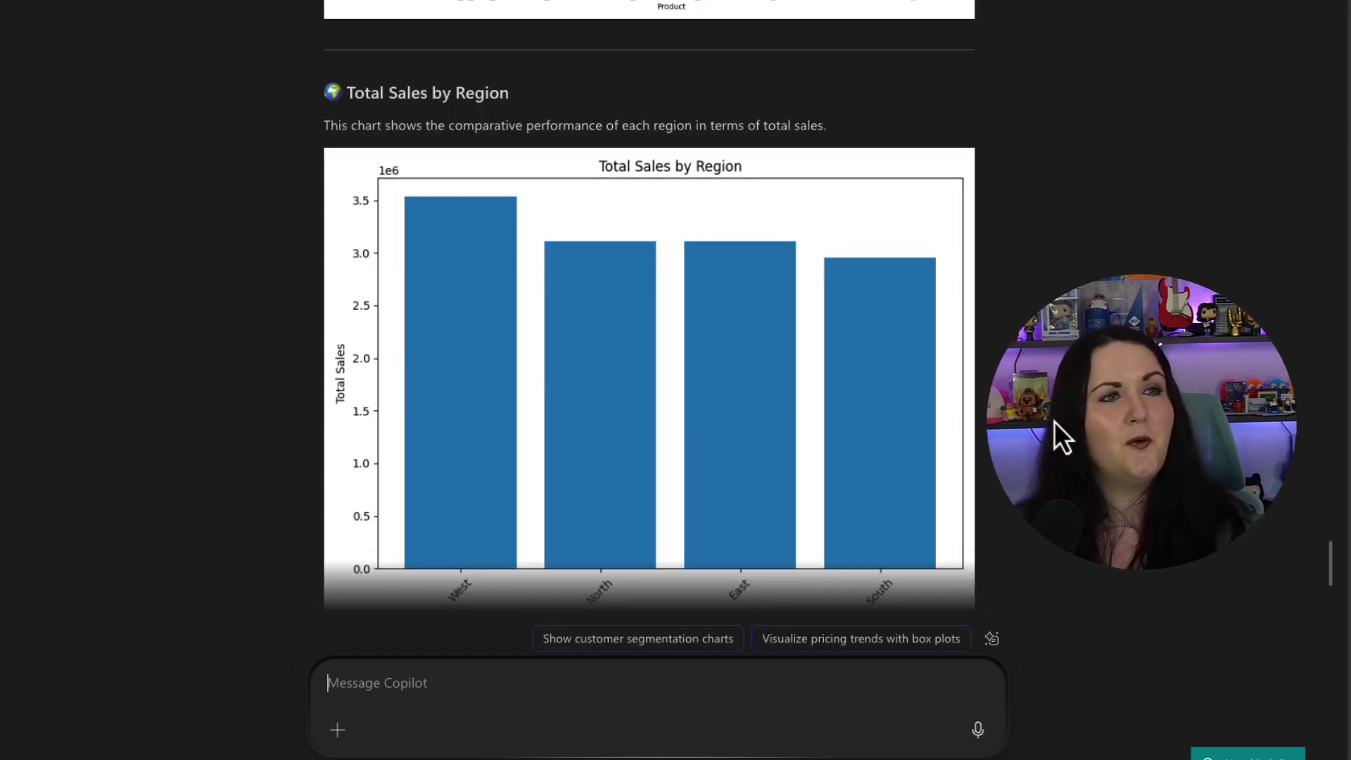
scroll(1053, 421, "down", 1)
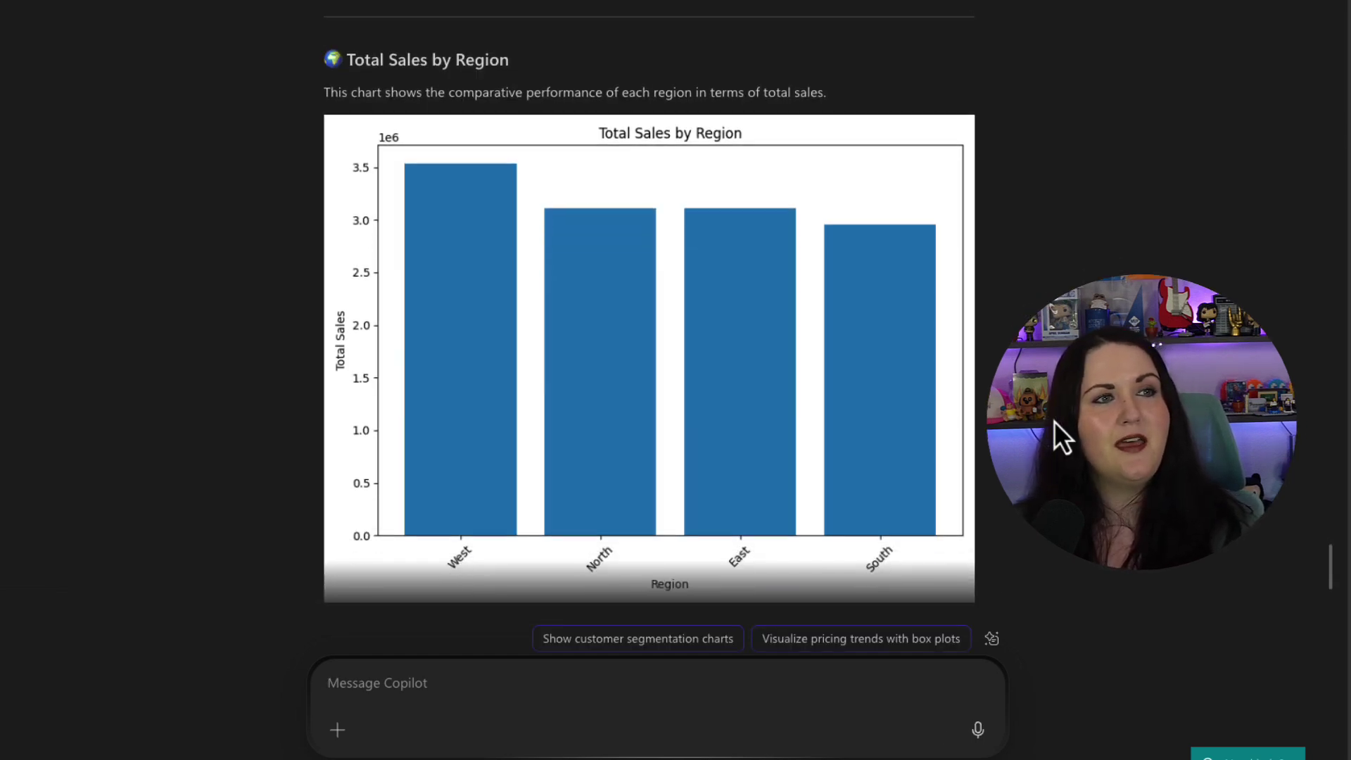
right_click(741, 312)
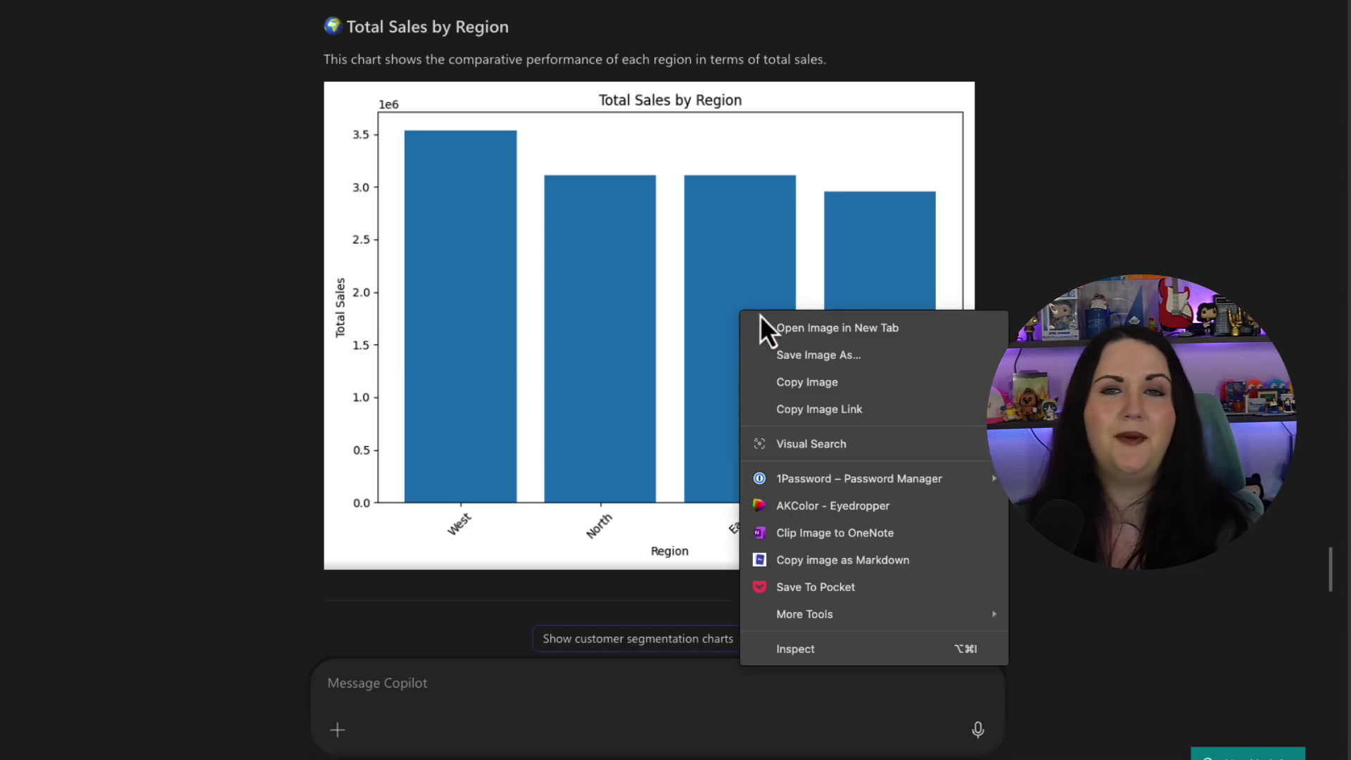
left_click(999, 284)
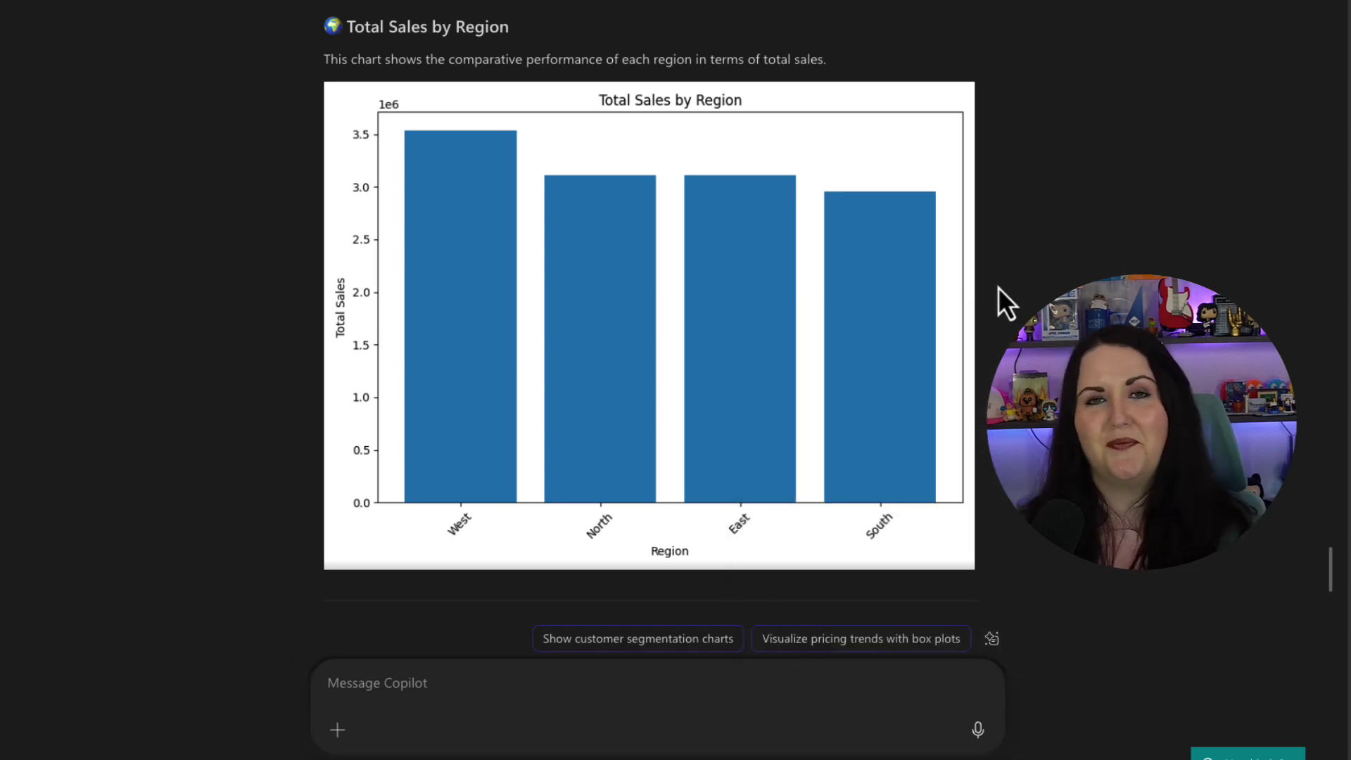
scroll(997, 287, "down", 3)
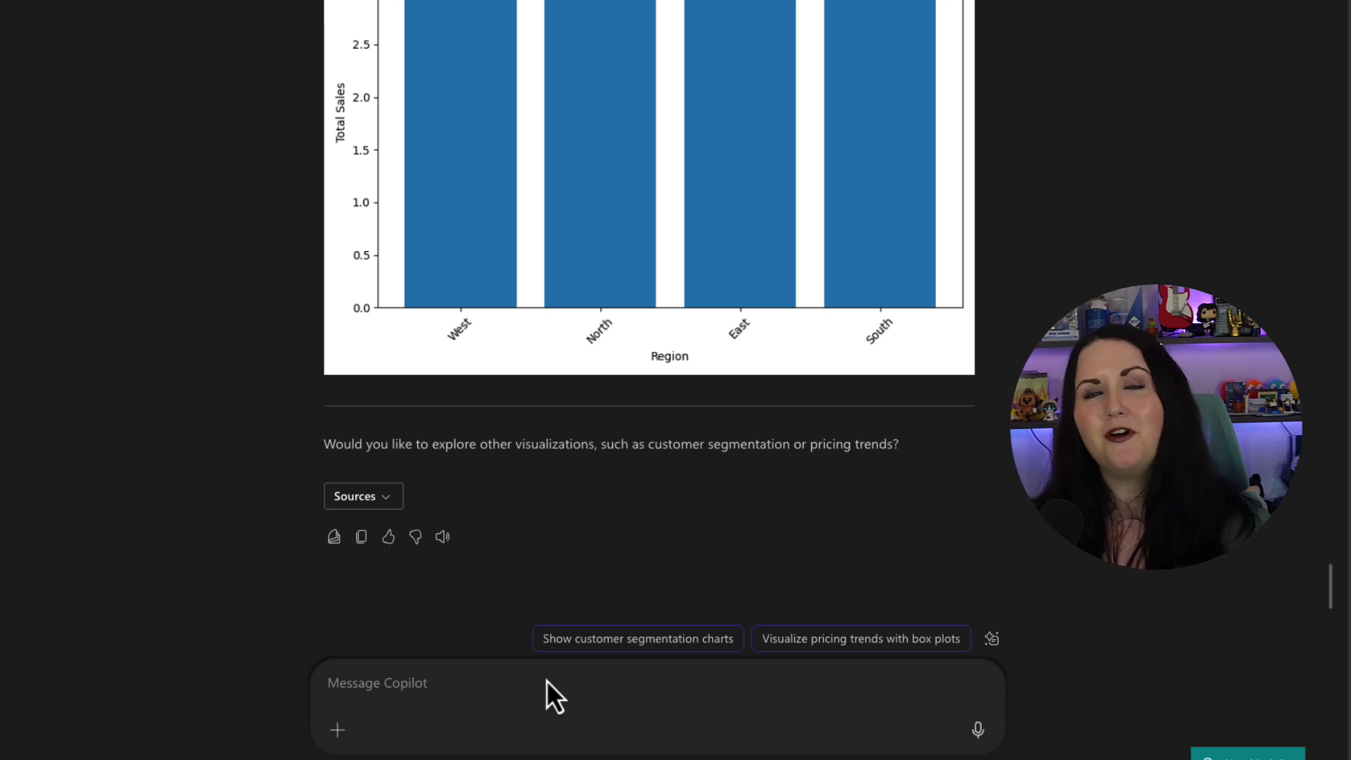